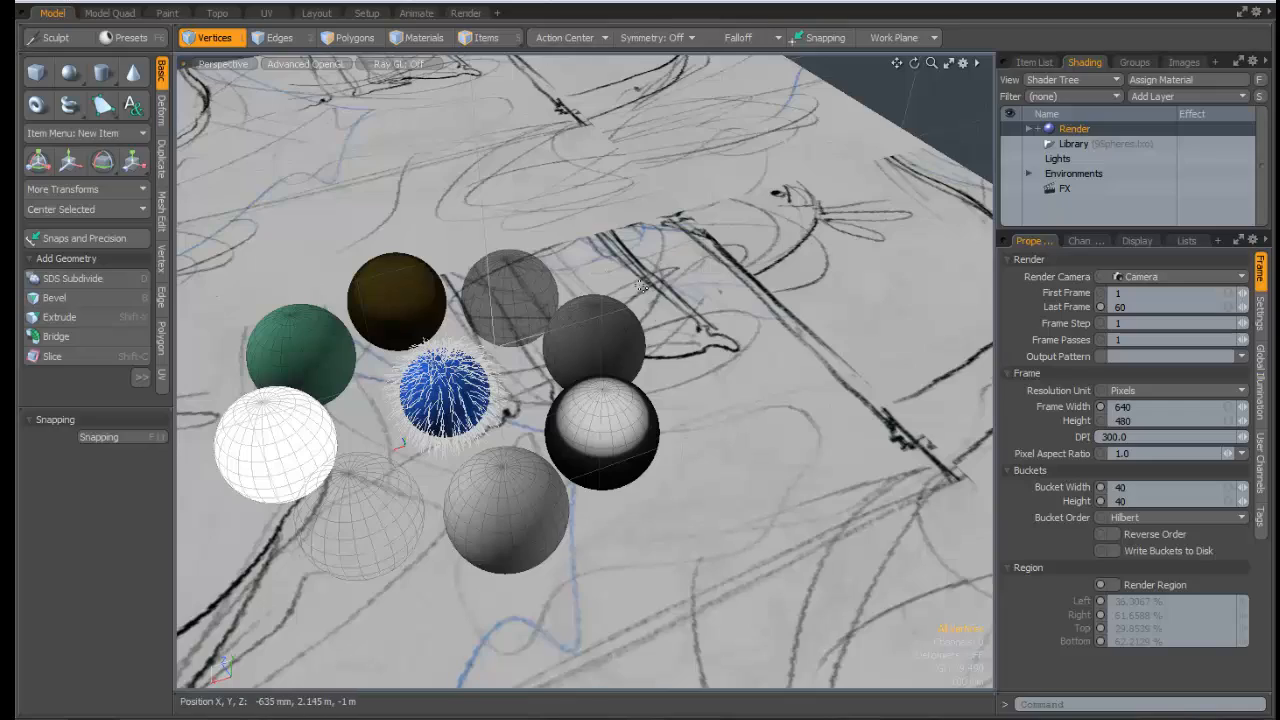
# Orbit out to see all nine spheres and widen the Shader Tree and Properties panels
pyautogui.keyDown('alt'); pyautogui.moveTo(697, 328); pyautogui.dragTo(460, 320); pyautogui.keyUp('alt')
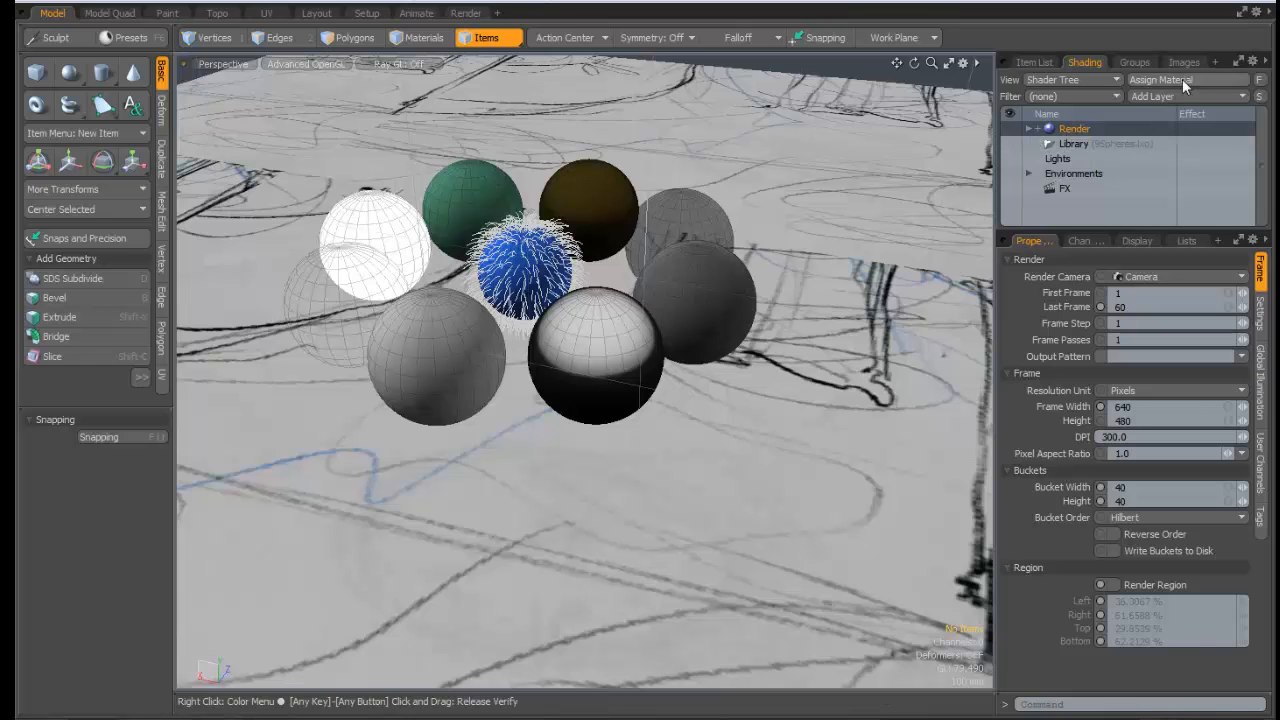
pyautogui.moveTo(997, 135); pyautogui.dragTo(941, 135)
pyautogui.click(970, 129)
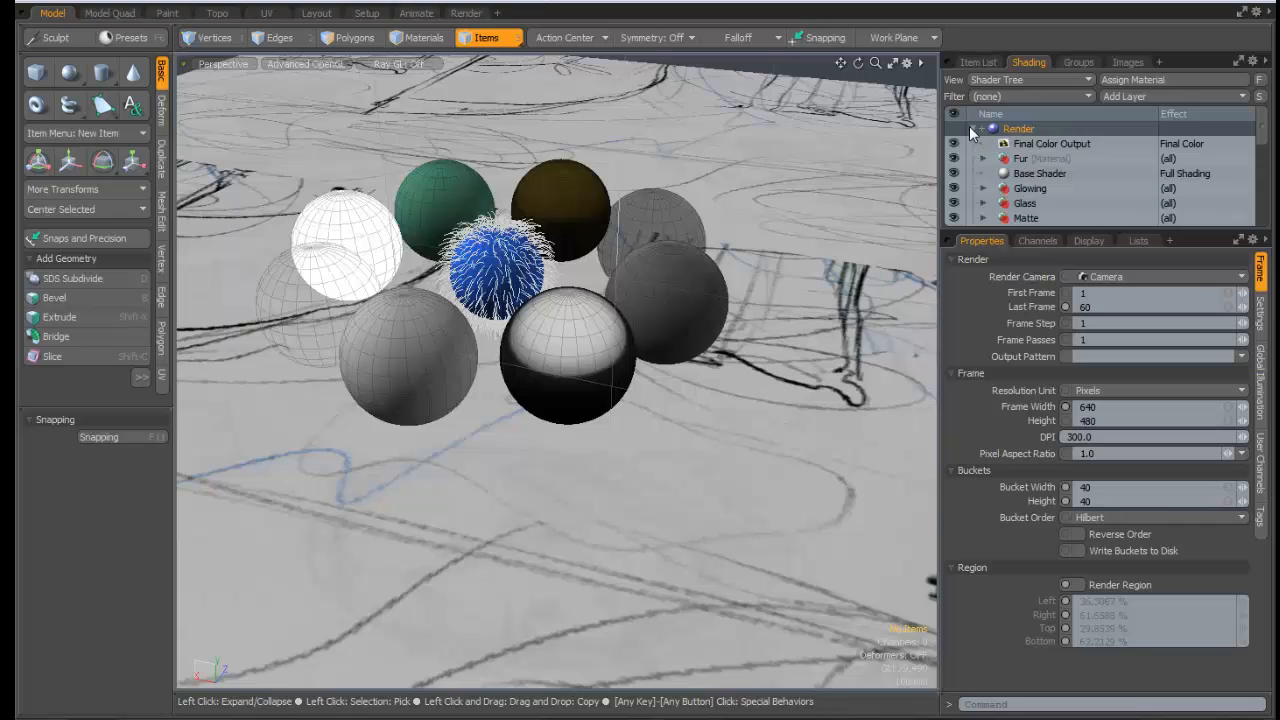
pyautogui.scroll(-2, 1090, 185)
pyautogui.scroll(2, 1087, 190)
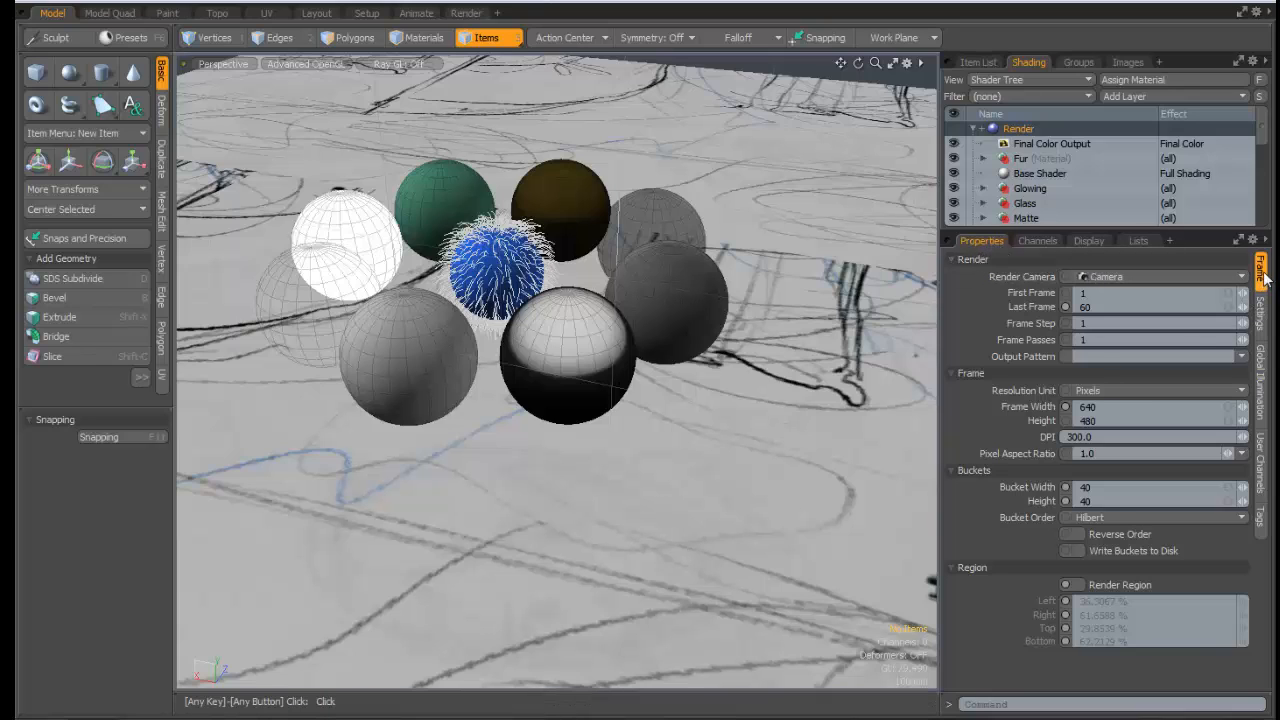
pyautogui.click(1262, 312)
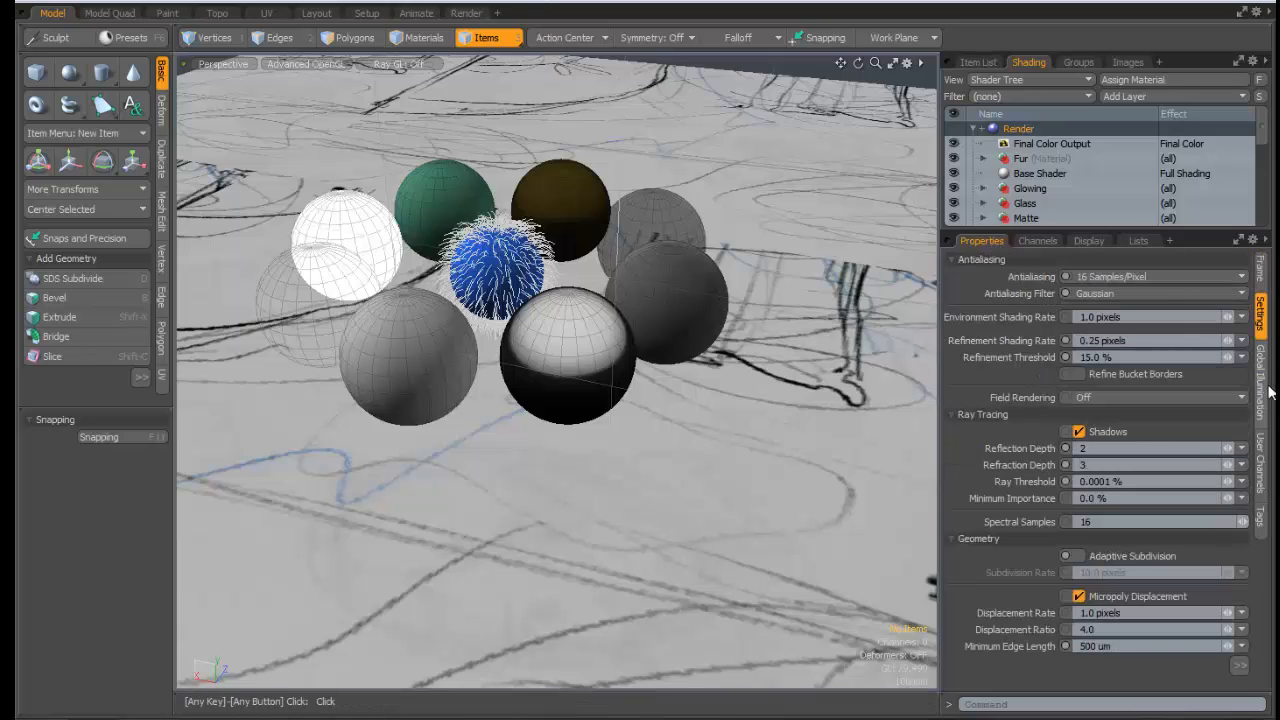
pyautogui.click(1264, 388)
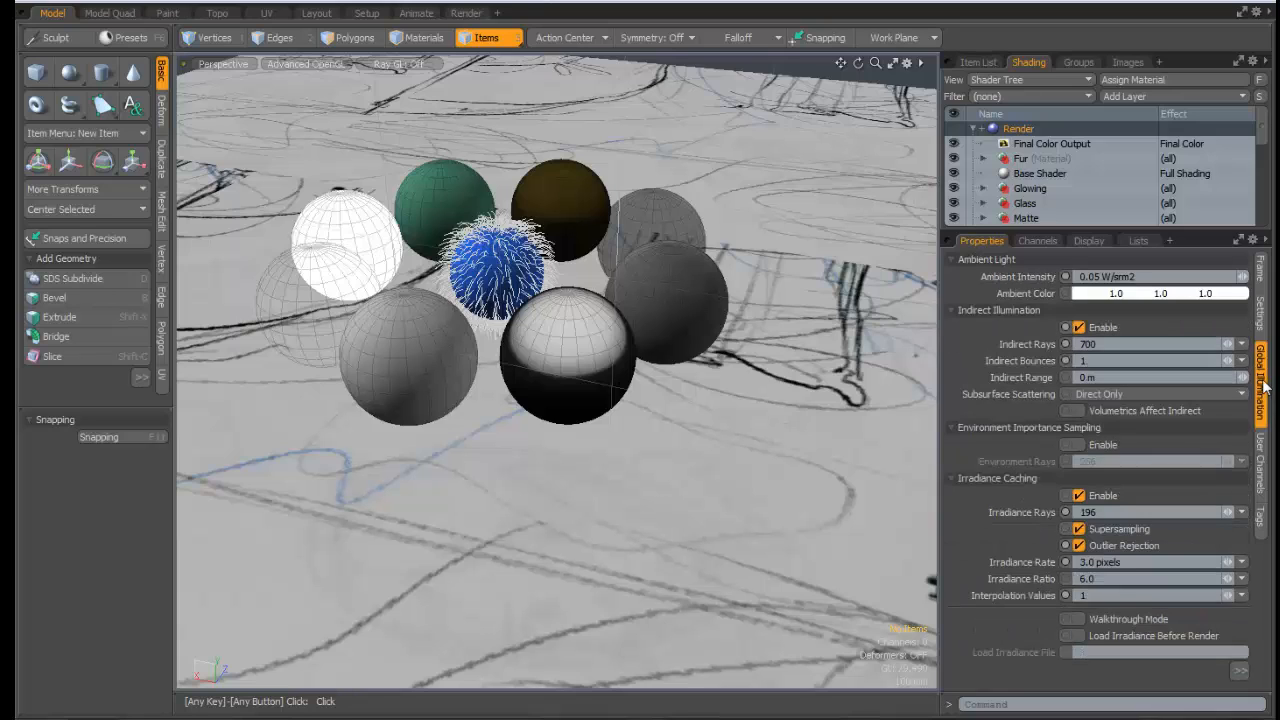
pyautogui.click(1260, 285)
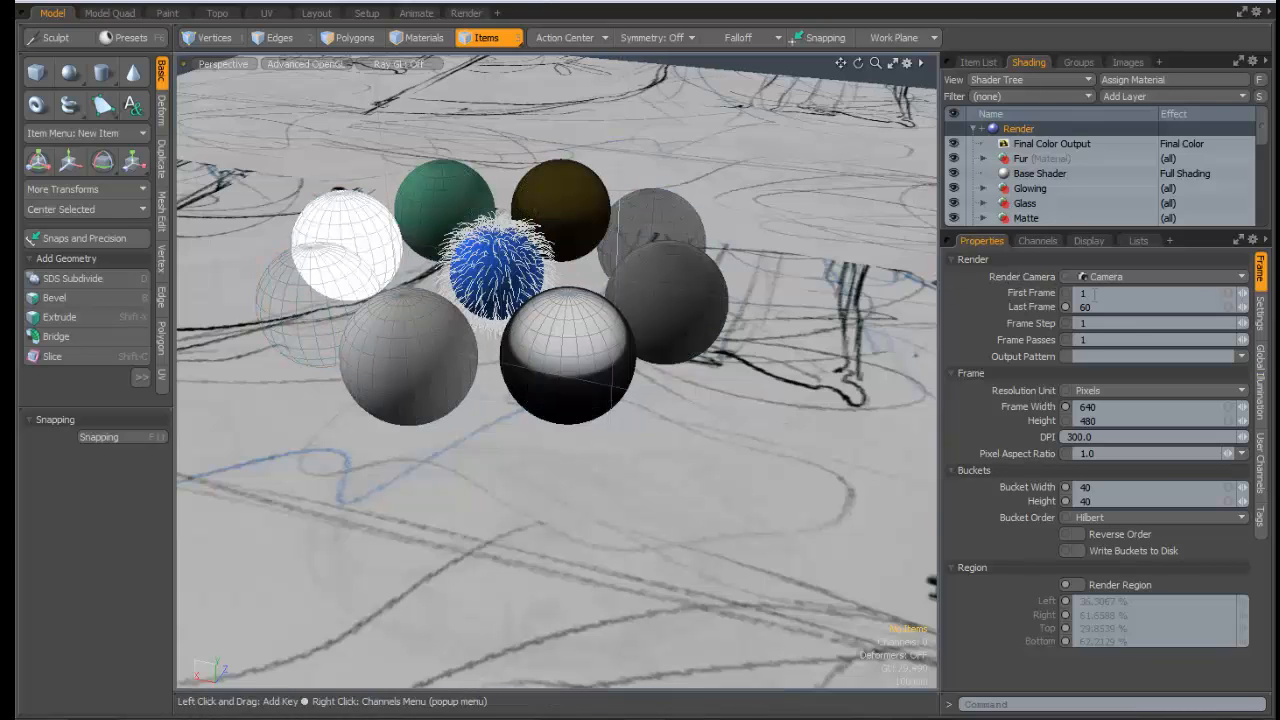
pyautogui.click(1127, 275)
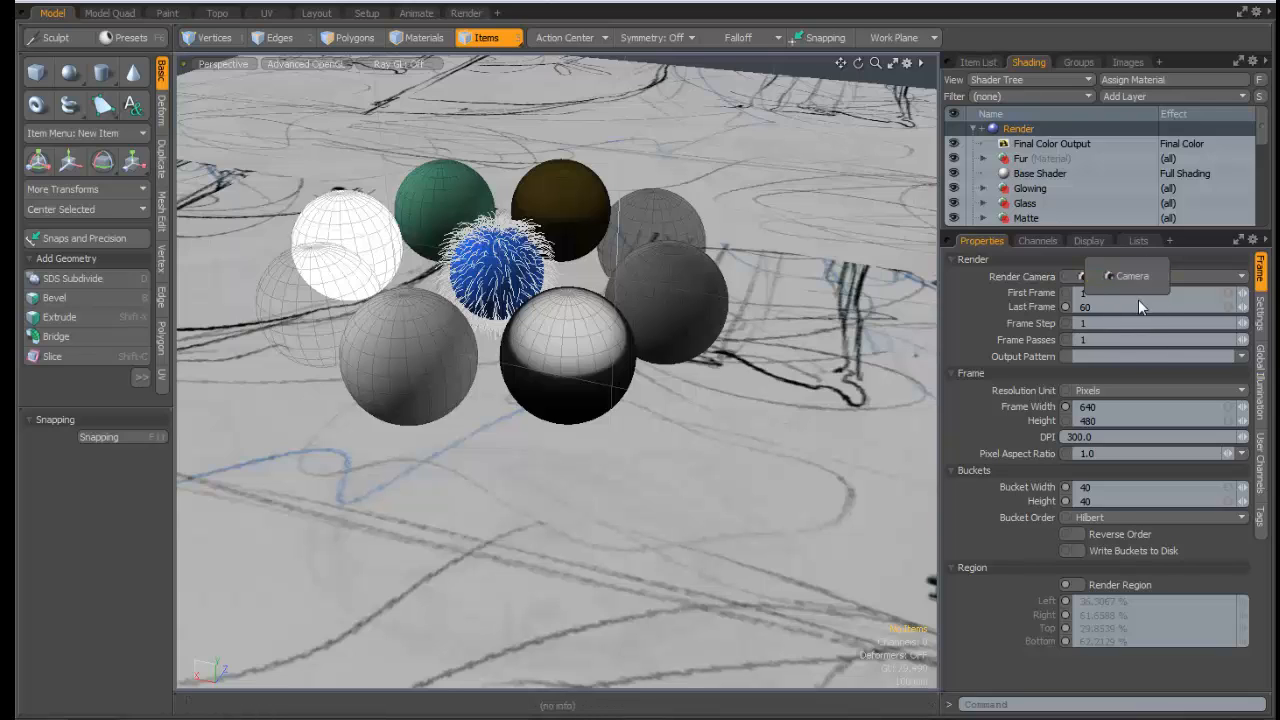
pyautogui.click(1263, 122)
pyautogui.moveTo(1263, 124); pyautogui.dragTo(1263, 212)
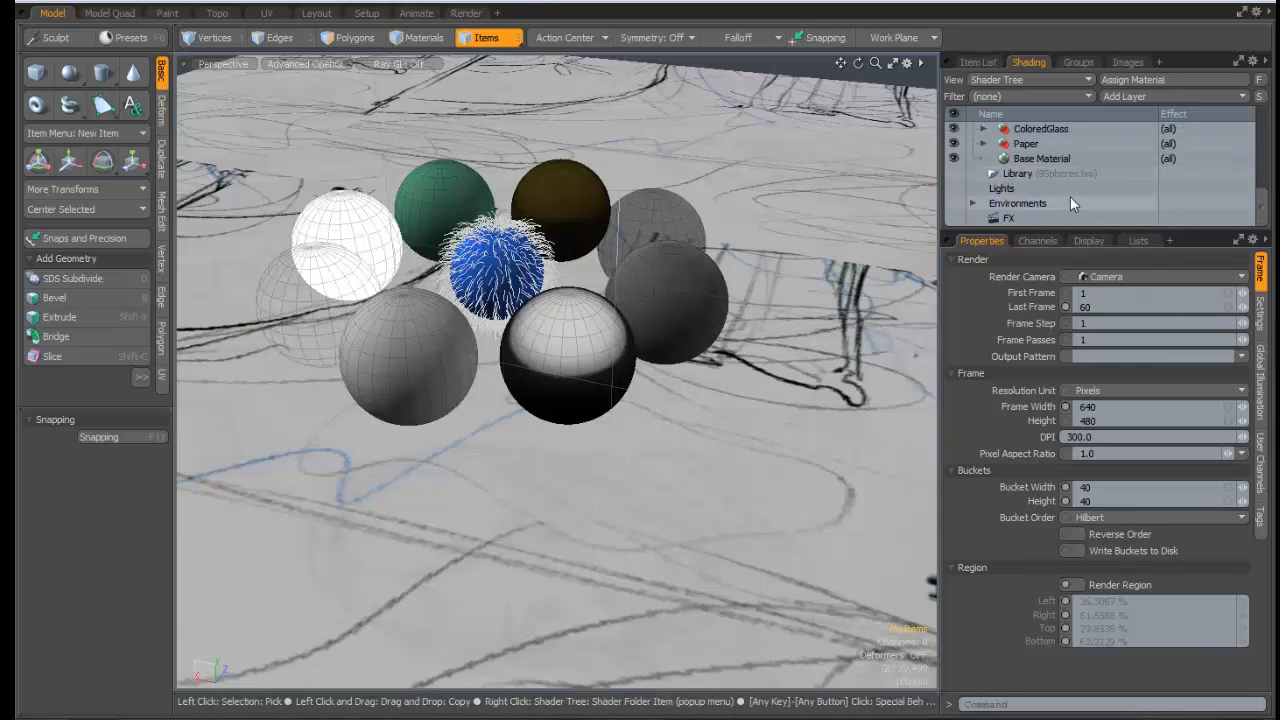
pyautogui.click(978, 62)
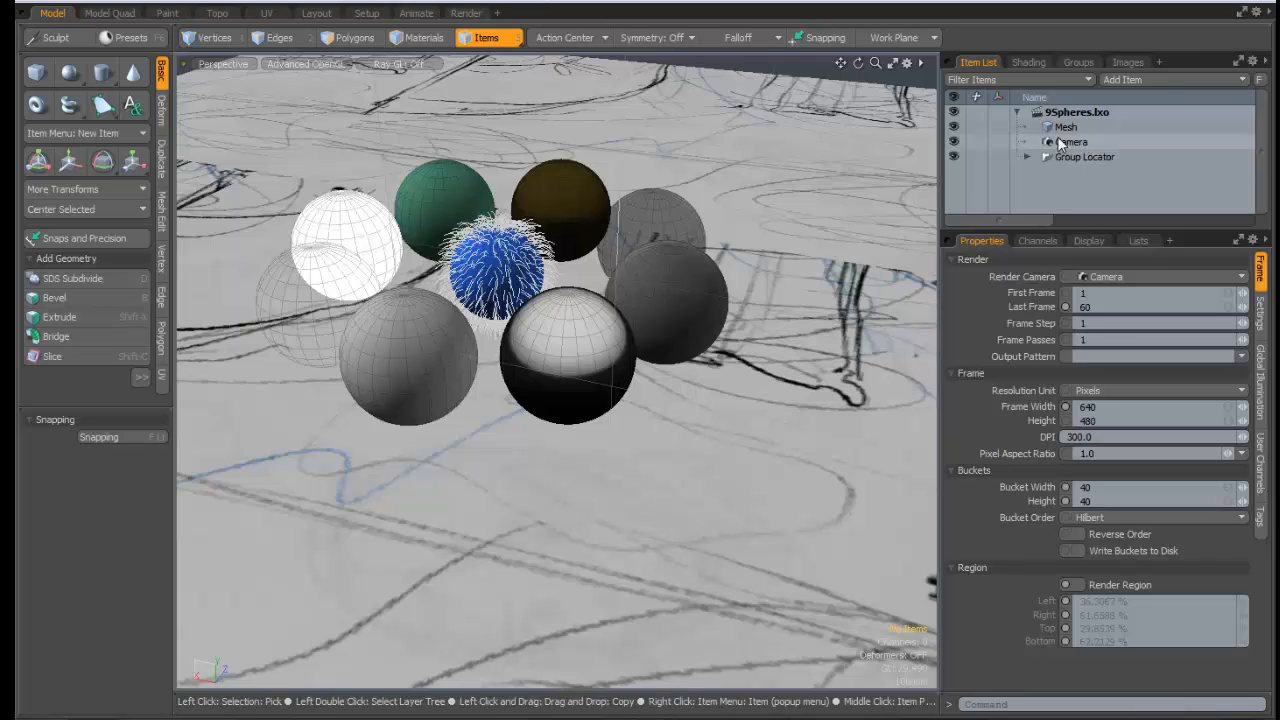
pyautogui.click(1064, 142)
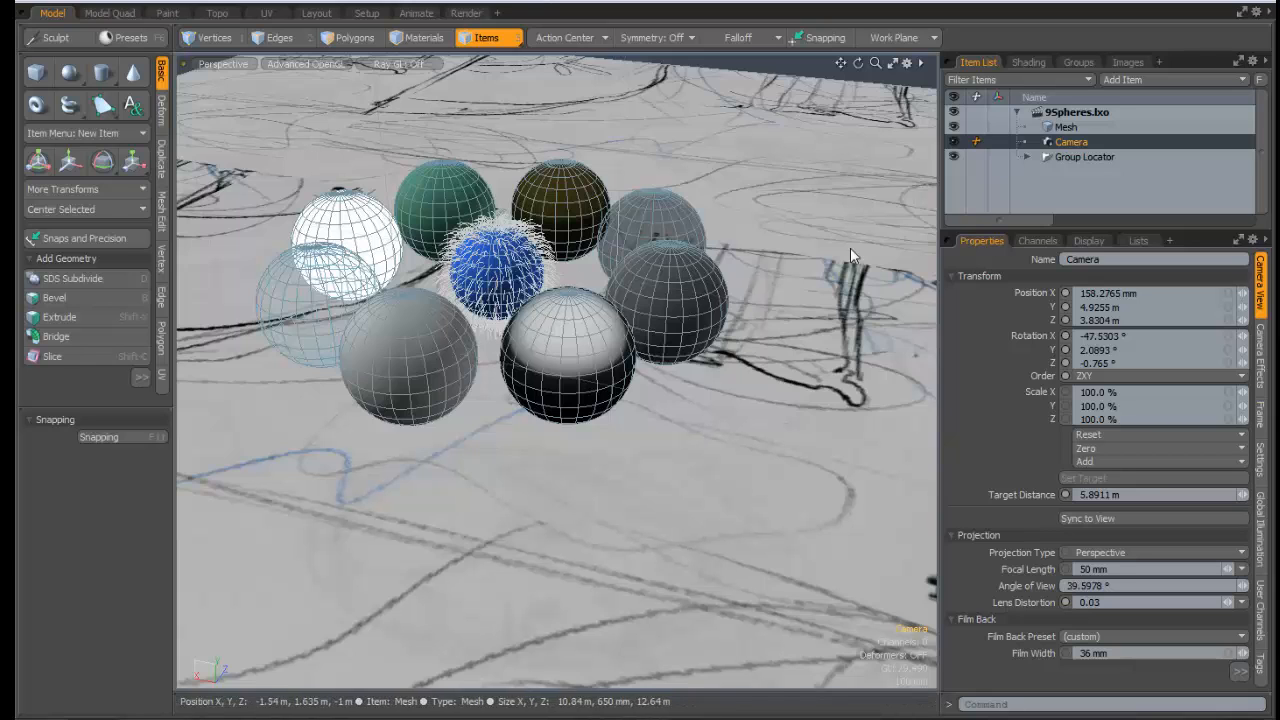
pyautogui.click(1028, 62)
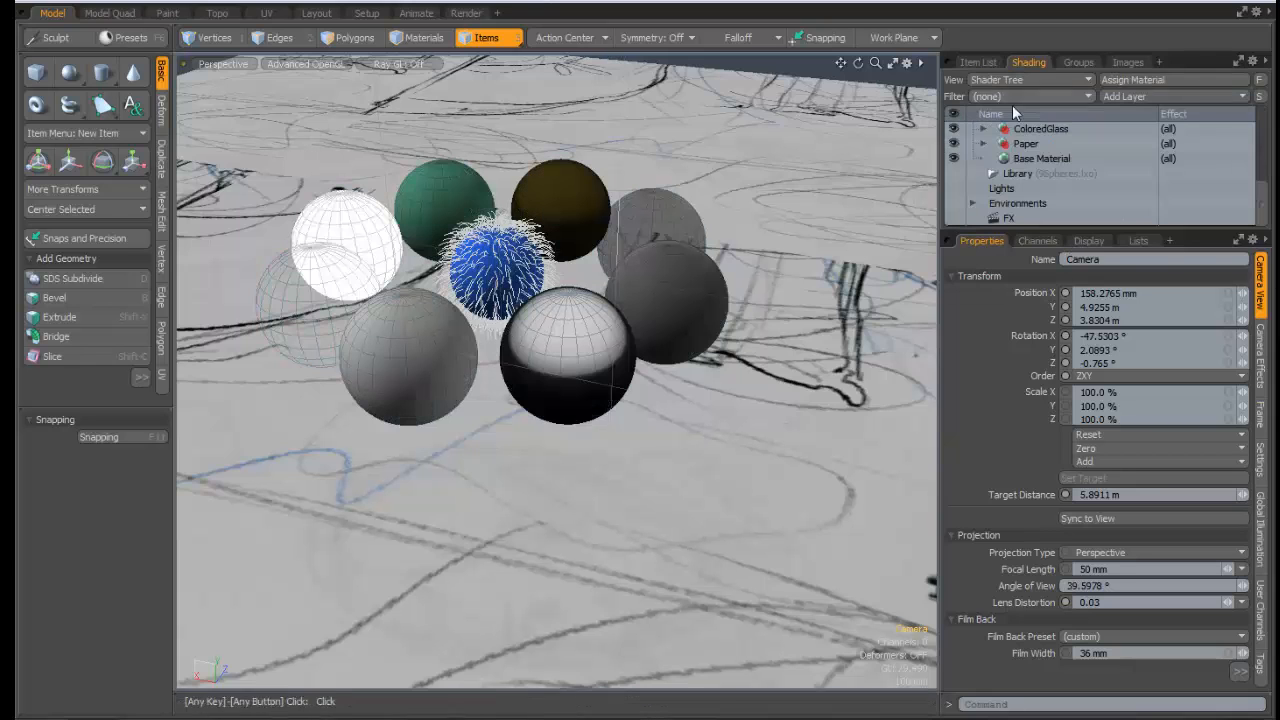
pyautogui.scroll(5, 1262, 208)
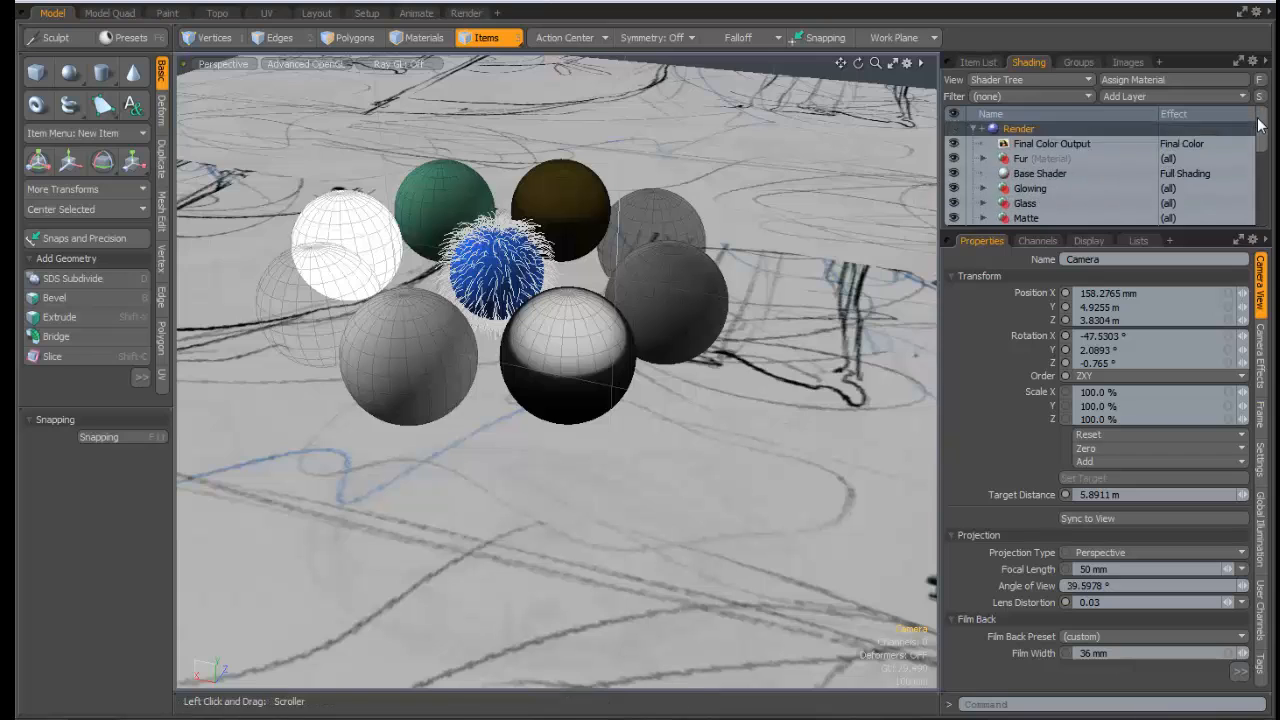
pyautogui.click(1033, 159)
pyautogui.click(1018, 129)
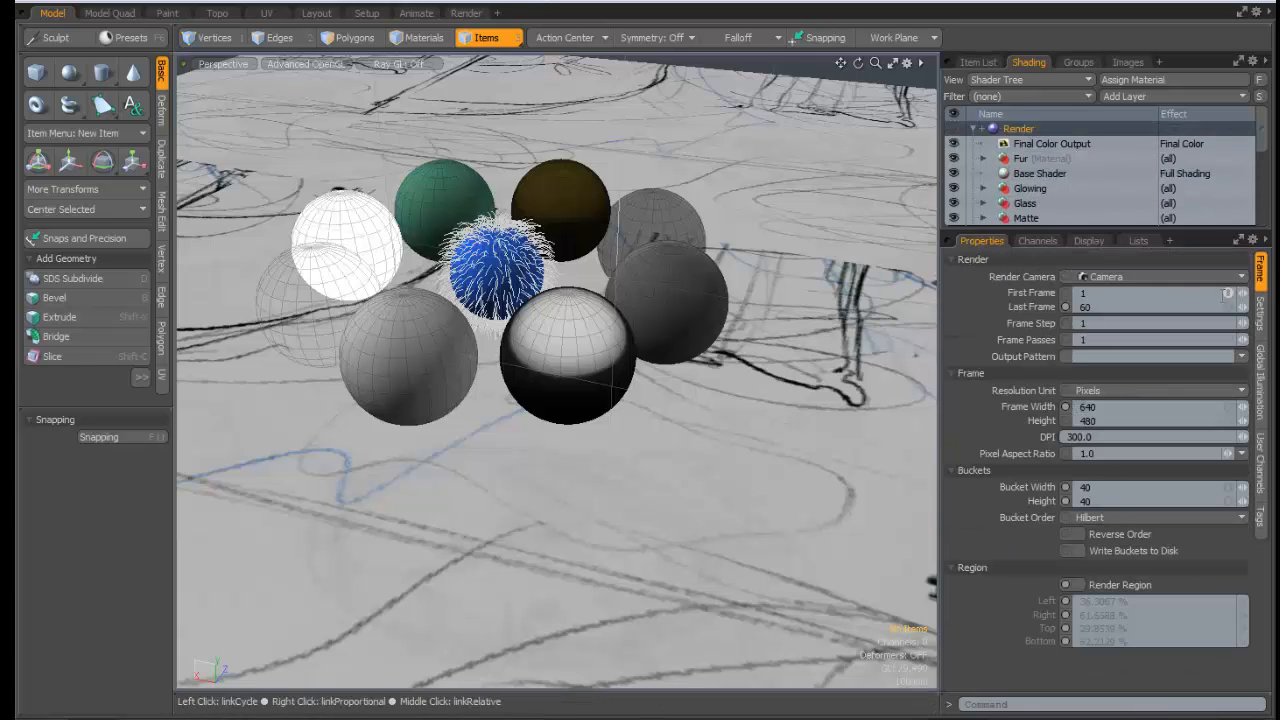
pyautogui.click(1146, 277)
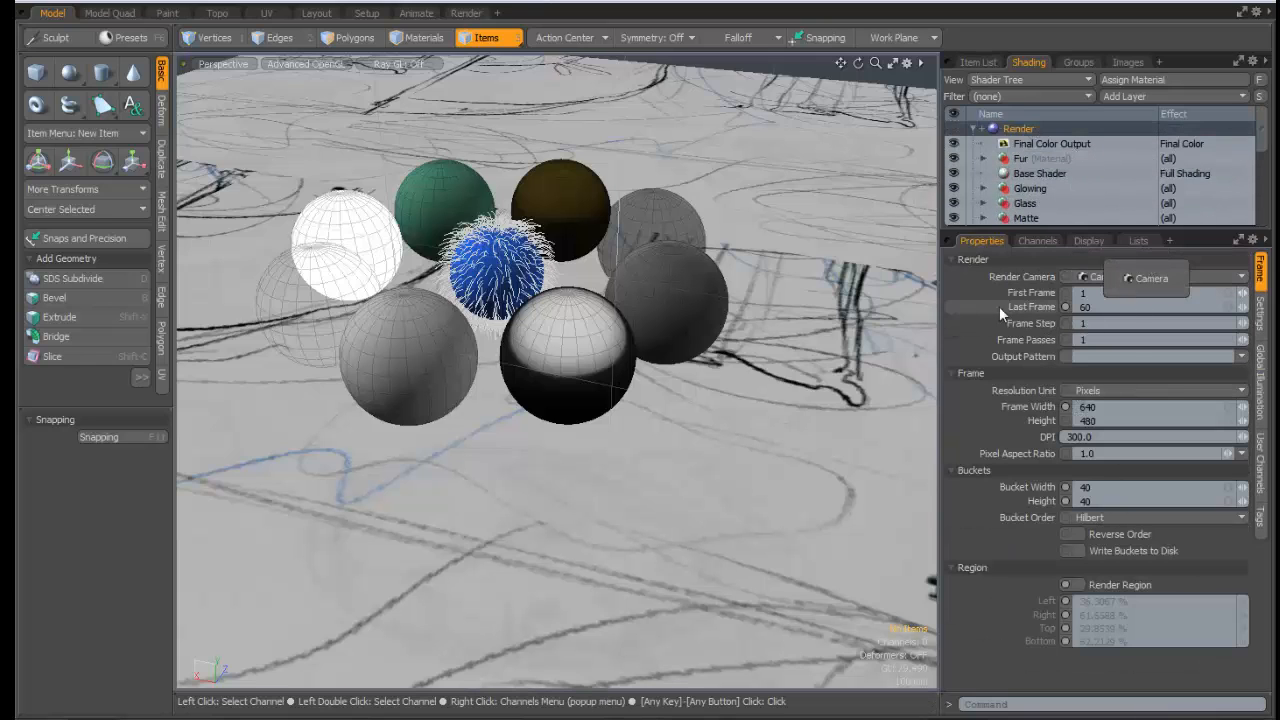
pyautogui.click(1091, 277)
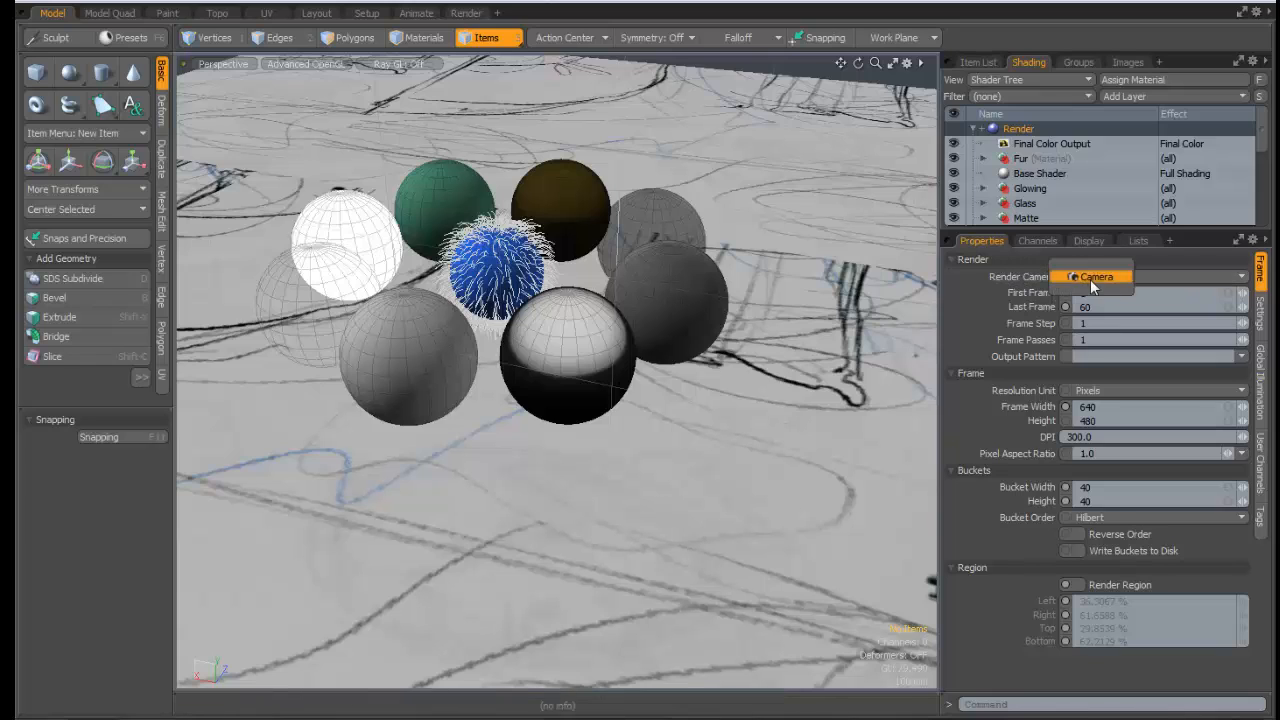
pyautogui.click(979, 268)
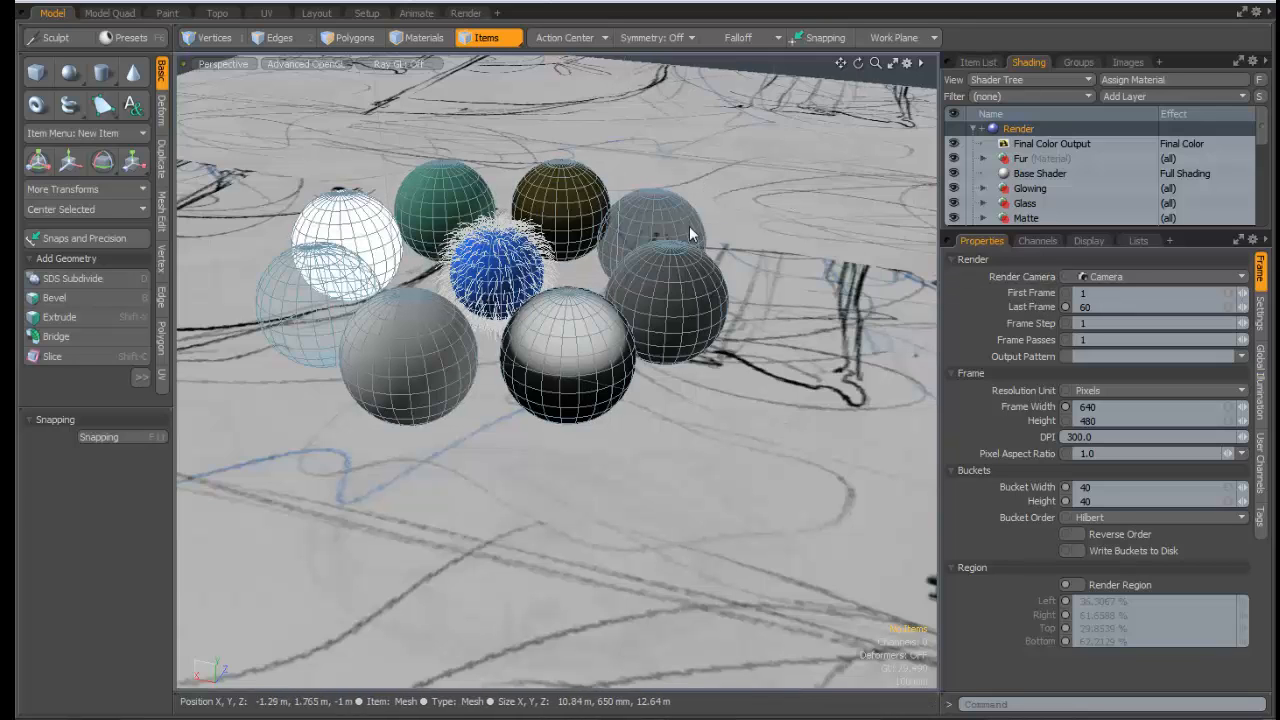
# Rotate the Perspective view around the nine material-test spheres to a new angle
pyautogui.keyDown('alt'); pyautogui.moveTo(689, 240); pyautogui.dragTo(1079, 291); pyautogui.keyUp('alt')
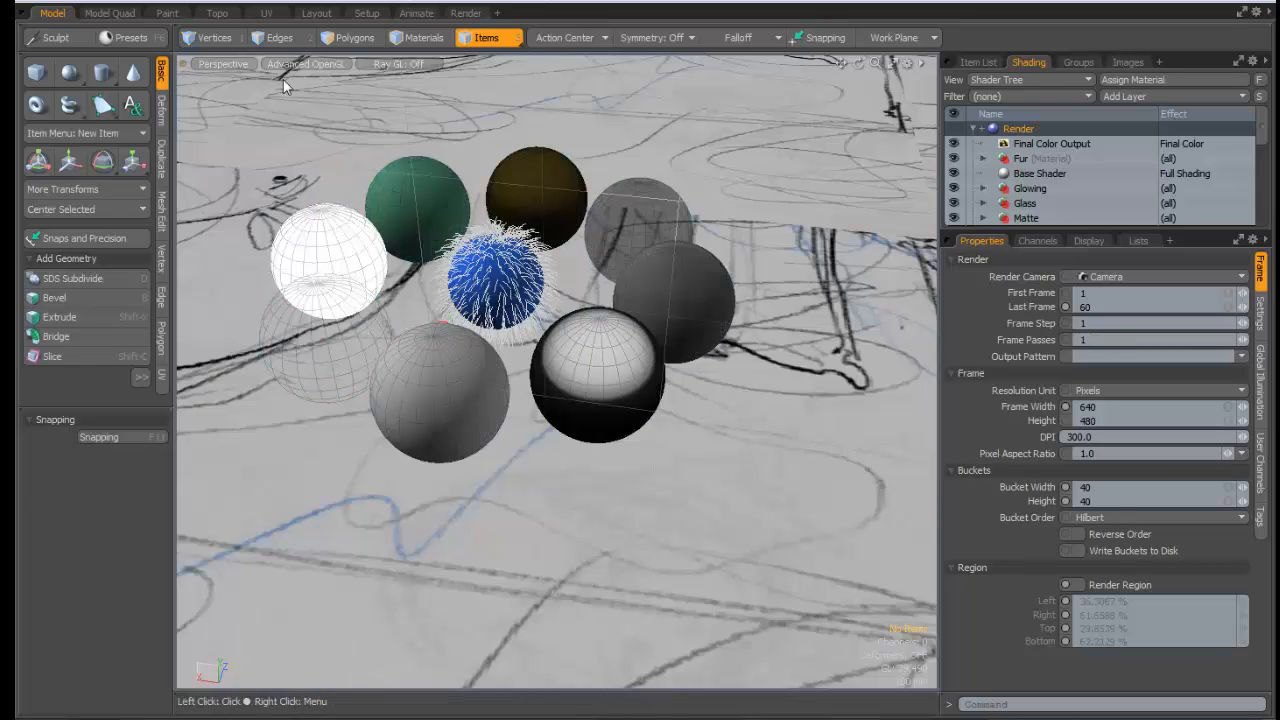
# Zoom, orbit and pan the viewport in close on the blue fur sphere's strands
pyautogui.press('alt')
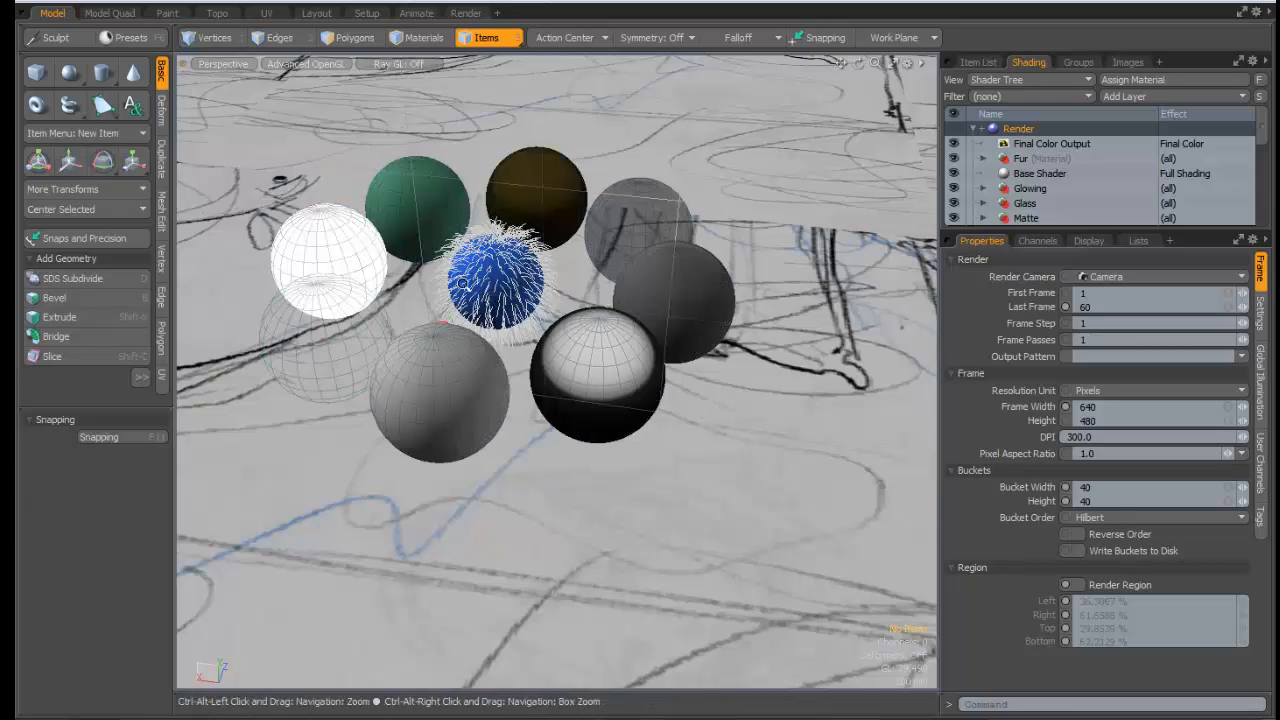
pyautogui.keyDown('ctrl'); pyautogui.keyDown('alt'); pyautogui.moveTo(567, 160); pyautogui.dragTo(1134, 385); pyautogui.keyUp('alt'); pyautogui.keyUp('ctrl')
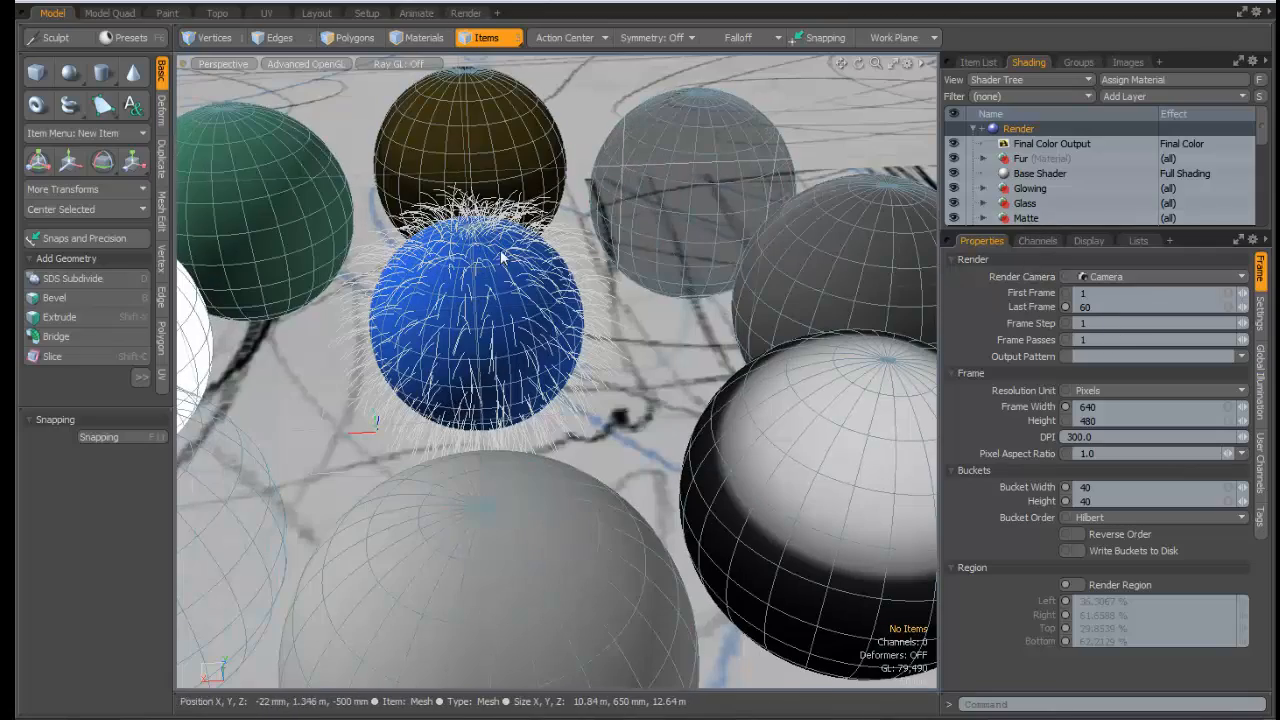
pyautogui.keyDown('alt'); pyautogui.moveTo(530, 342); pyautogui.dragTo(718, 386); pyautogui.keyUp('alt')
pyautogui.keyDown('ctrl'); pyautogui.keyDown('alt'); pyautogui.moveTo(718, 386); pyautogui.dragTo(690, 350); pyautogui.keyUp('alt'); pyautogui.keyUp('ctrl')
pyautogui.keyDown('alt'); pyautogui.keyDown('shift'); pyautogui.moveTo(690, 350); pyautogui.dragTo(640, 300); pyautogui.keyUp('shift'); pyautogui.keyUp('alt')
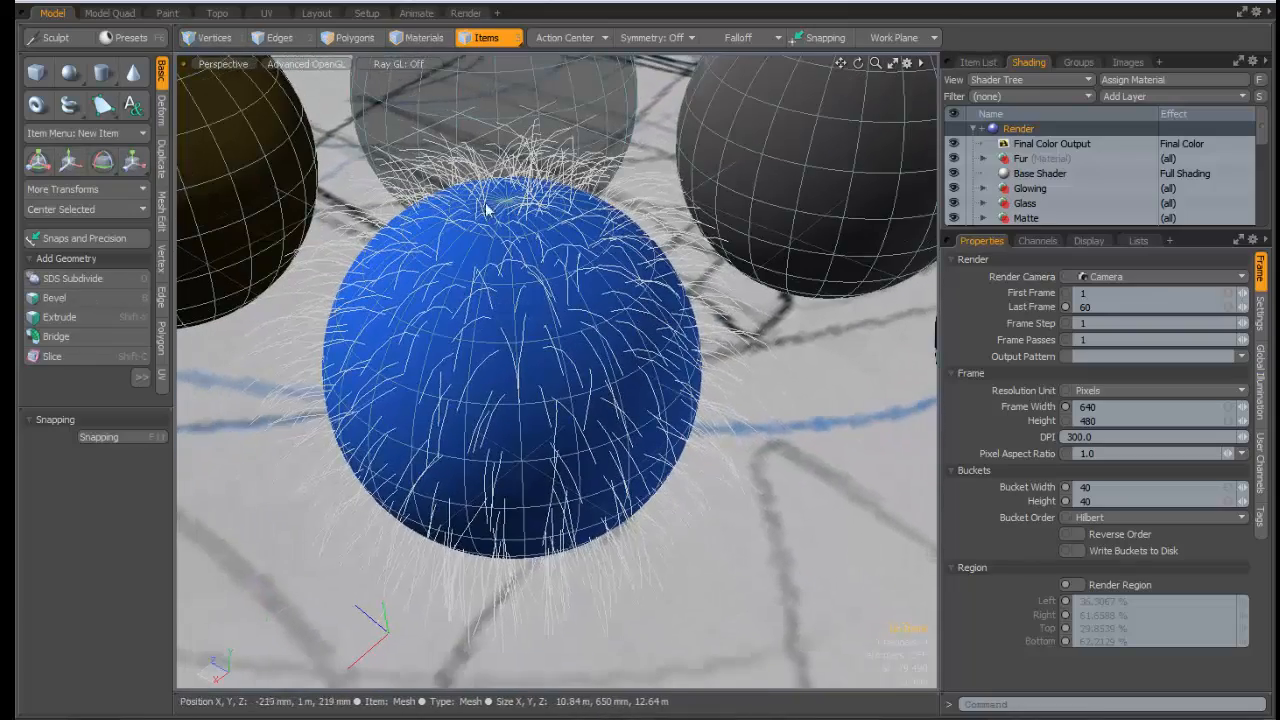
pyautogui.keyDown('ctrl'); pyautogui.keyDown('alt'); pyautogui.moveTo(734, 363); pyautogui.dragTo(660, 345); pyautogui.keyUp('alt'); pyautogui.keyUp('ctrl')
pyautogui.keyDown('alt'); pyautogui.moveTo(660, 345); pyautogui.dragTo(630, 335); pyautogui.keyUp('alt')
pyautogui.keyDown('alt'); pyautogui.keyDown('shift'); pyautogui.moveTo(630, 335); pyautogui.dragTo(765, 350); pyautogui.keyUp('shift'); pyautogui.keyUp('alt')
pyautogui.keyDown('ctrl'); pyautogui.keyDown('alt'); pyautogui.moveTo(765, 350); pyautogui.dragTo(850, 338); pyautogui.keyUp('alt'); pyautogui.keyUp('ctrl')
pyautogui.keyDown('alt'); pyautogui.moveTo(850, 338); pyautogui.dragTo(643, 345); pyautogui.keyUp('alt')
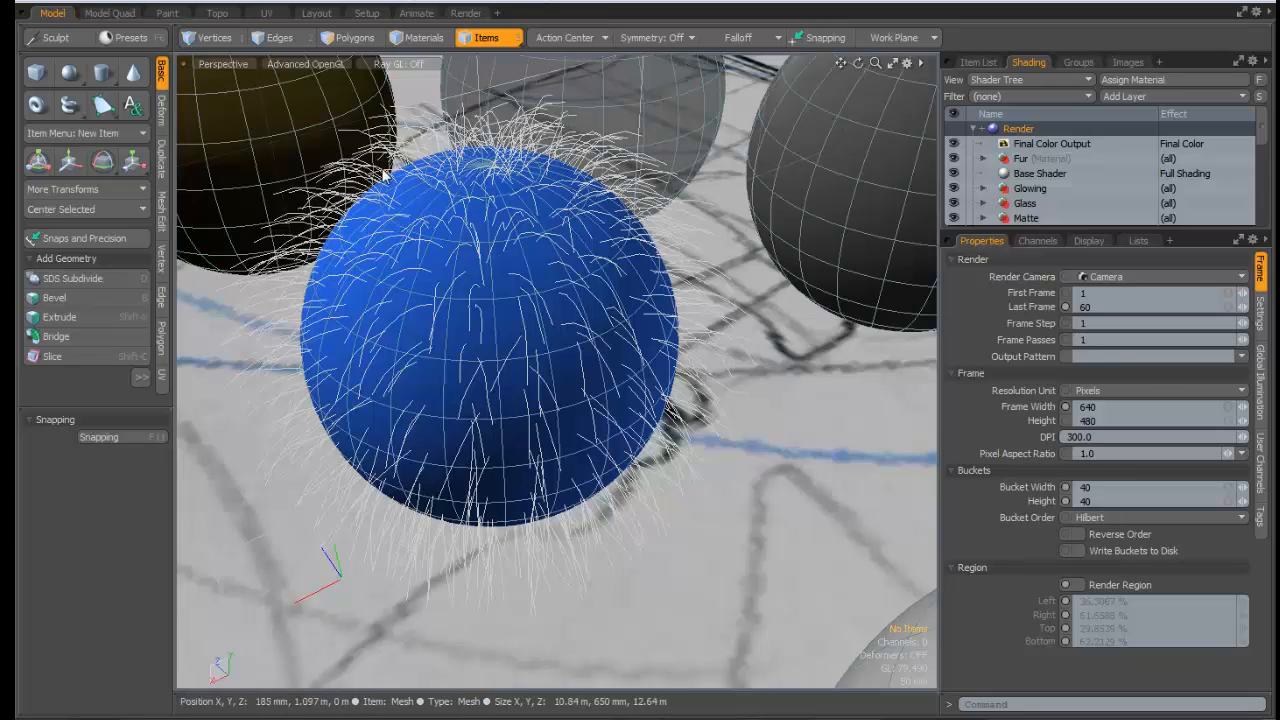
pyautogui.click(478, 7)
# Switch to the Render layout to see the live preview of the nine shaded spheres
pyautogui.click(477, 4)
pyautogui.click(480, 4)
pyautogui.click(367, 98)
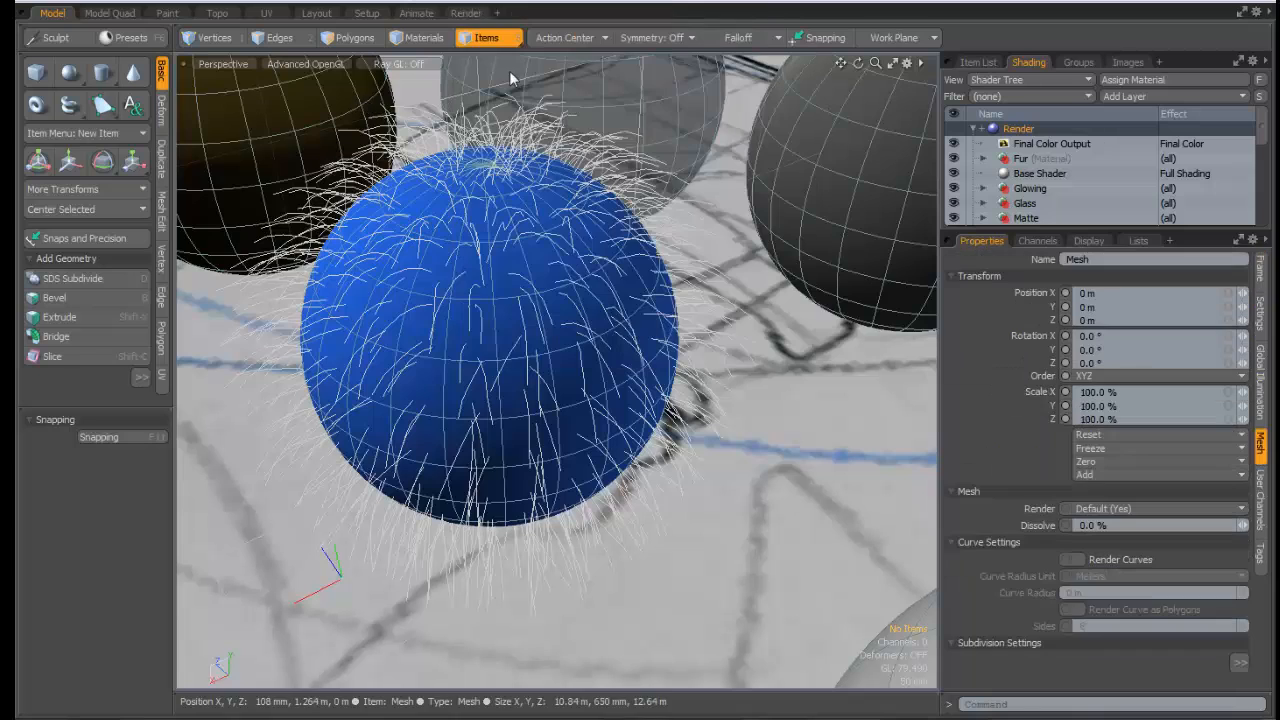
pyautogui.click(465, 13)
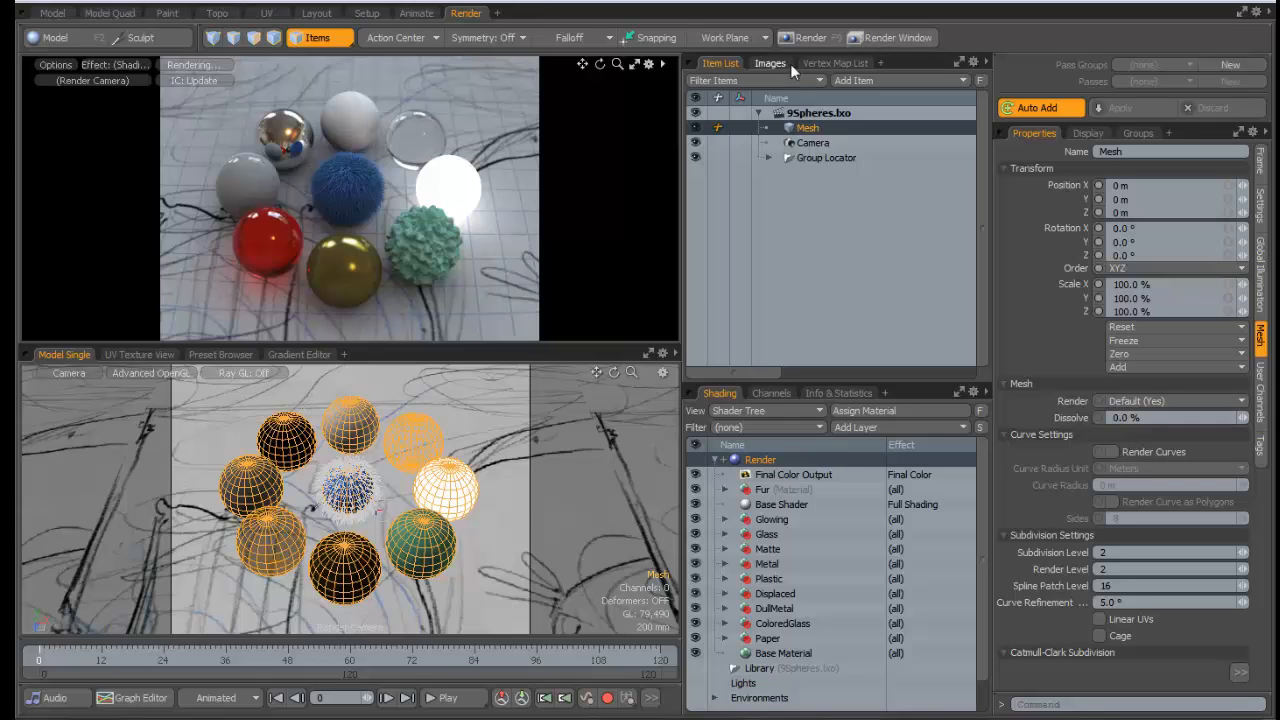
# Go back to the Model layout and orbit in close around the blue fur sphere
pyautogui.click(490, 3)
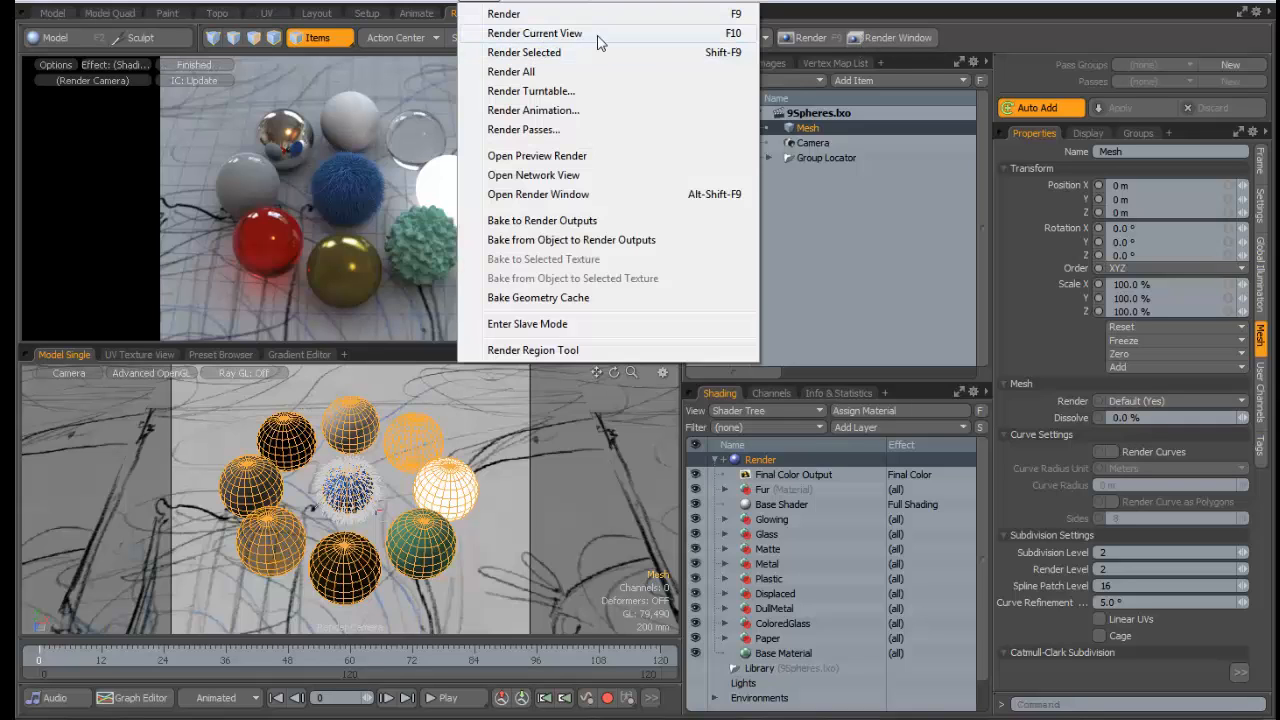
pyautogui.click(50, 15)
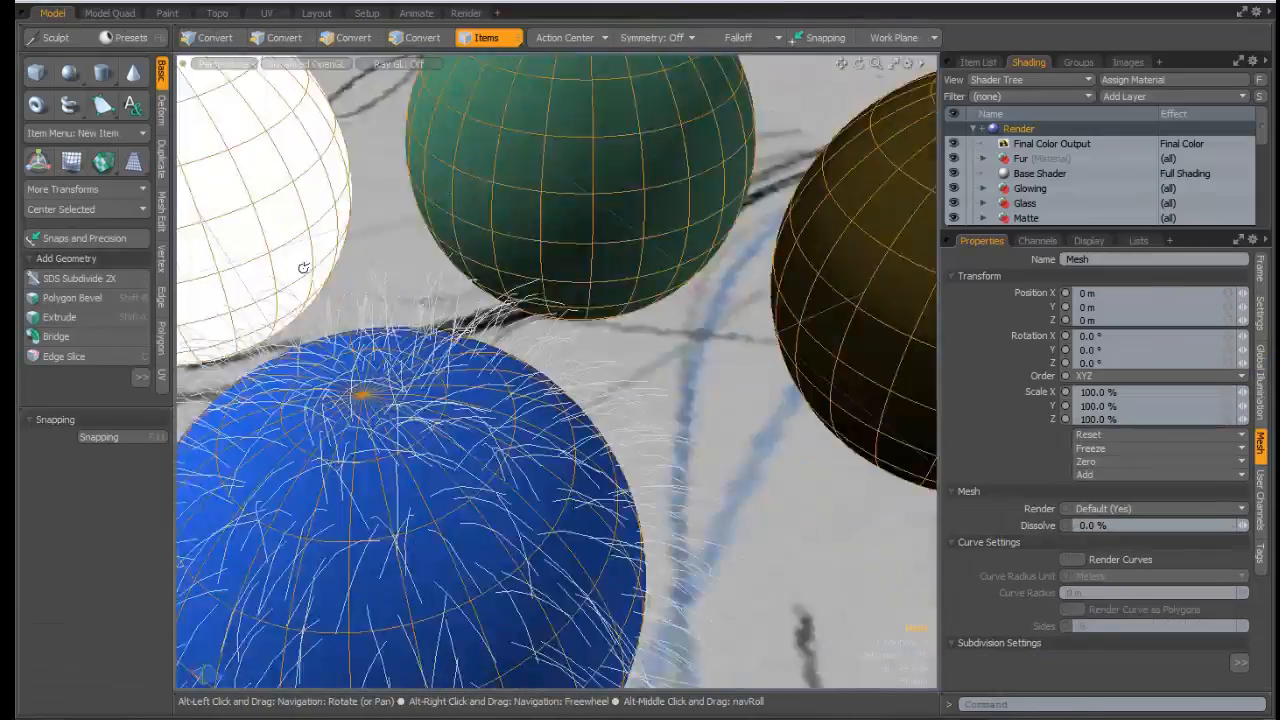
pyautogui.keyDown('alt'); pyautogui.moveTo(303, 268); pyautogui.dragTo(561, 212); pyautogui.keyUp('alt')
# Frame the fur sphere among its neighbours and run Render Current View to inspect the 868×723 image
pyautogui.keyDown('ctrl'); pyautogui.keyDown('alt'); pyautogui.moveTo(561, 212); pyautogui.dragTo(599, 254); pyautogui.keyUp('alt'); pyautogui.keyUp('ctrl')
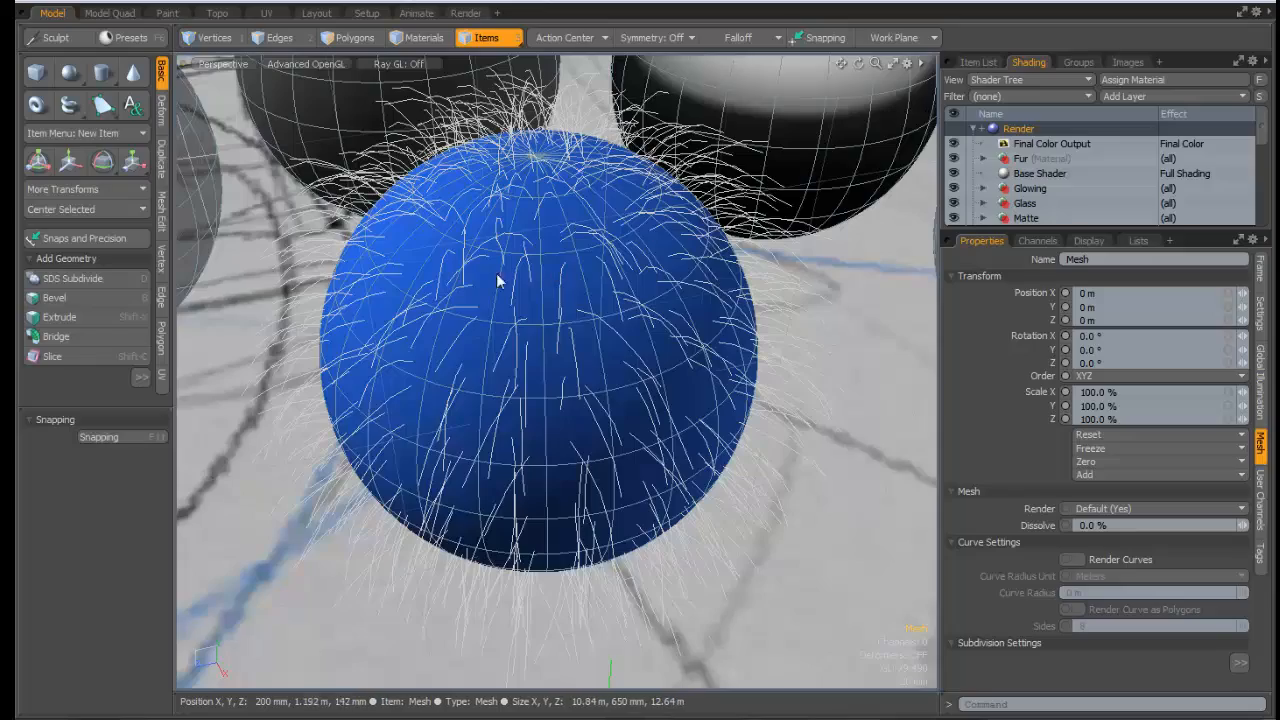
pyautogui.keyDown('ctrl'); pyautogui.keyDown('alt'); pyautogui.moveTo(543, 272); pyautogui.dragTo(424, 324); pyautogui.keyUp('alt'); pyautogui.keyUp('ctrl')
pyautogui.keyDown('alt'); pyautogui.keyDown('shift'); pyautogui.moveTo(424, 324); pyautogui.dragTo(450, 270); pyautogui.keyUp('shift'); pyautogui.keyUp('alt')
pyautogui.keyDown('alt'); pyautogui.keyDown('shift'); pyautogui.moveTo(450, 270); pyautogui.dragTo(580, 277); pyautogui.keyUp('shift'); pyautogui.keyUp('alt')
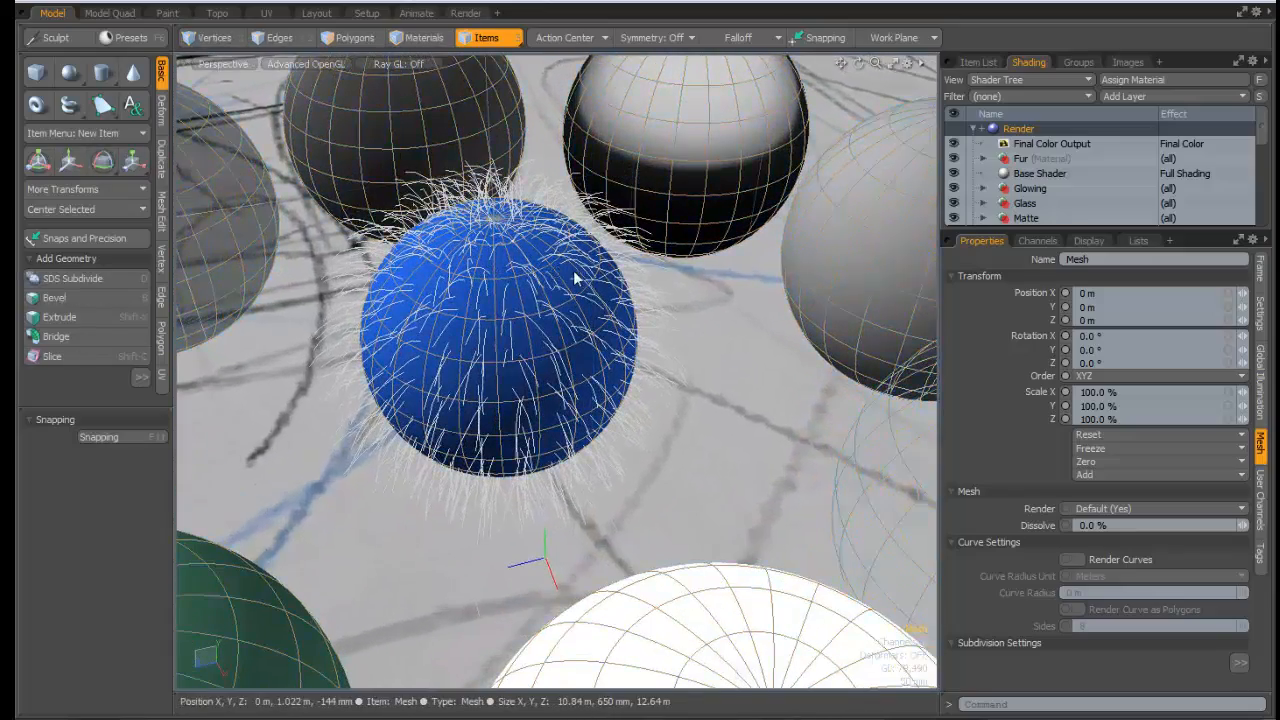
pyautogui.click(466, 13)
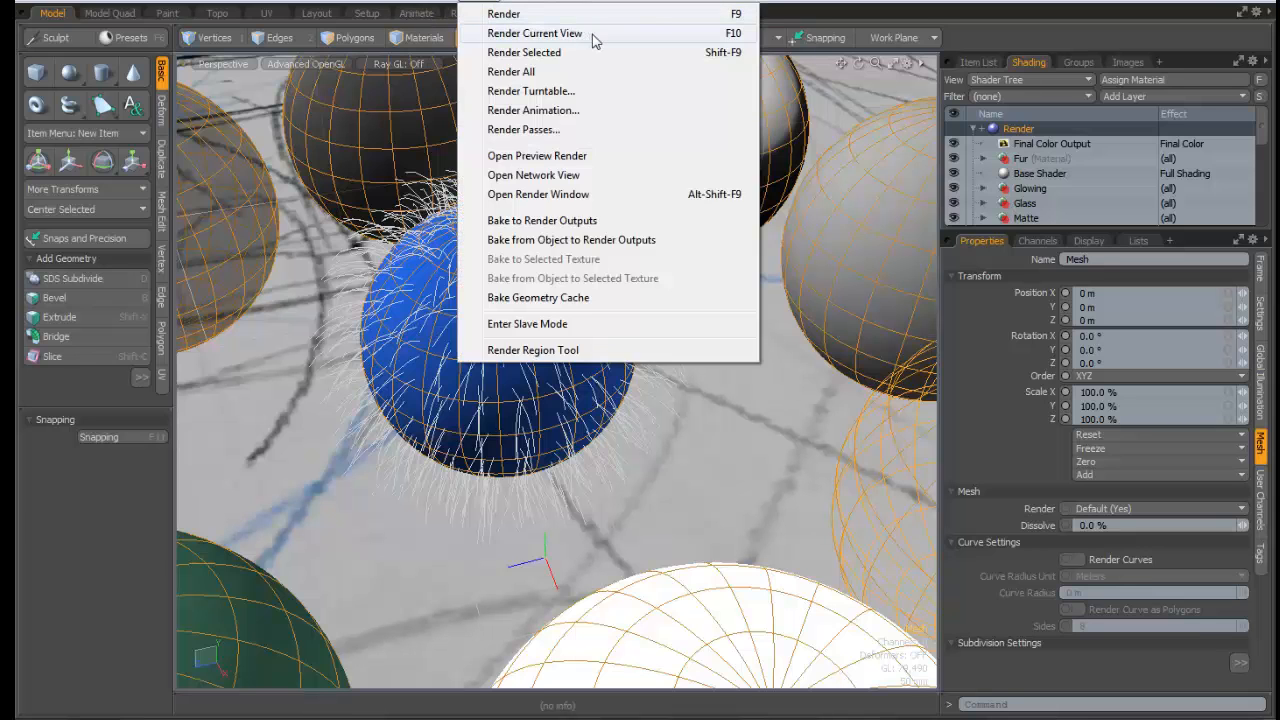
pyautogui.click(560, 33)
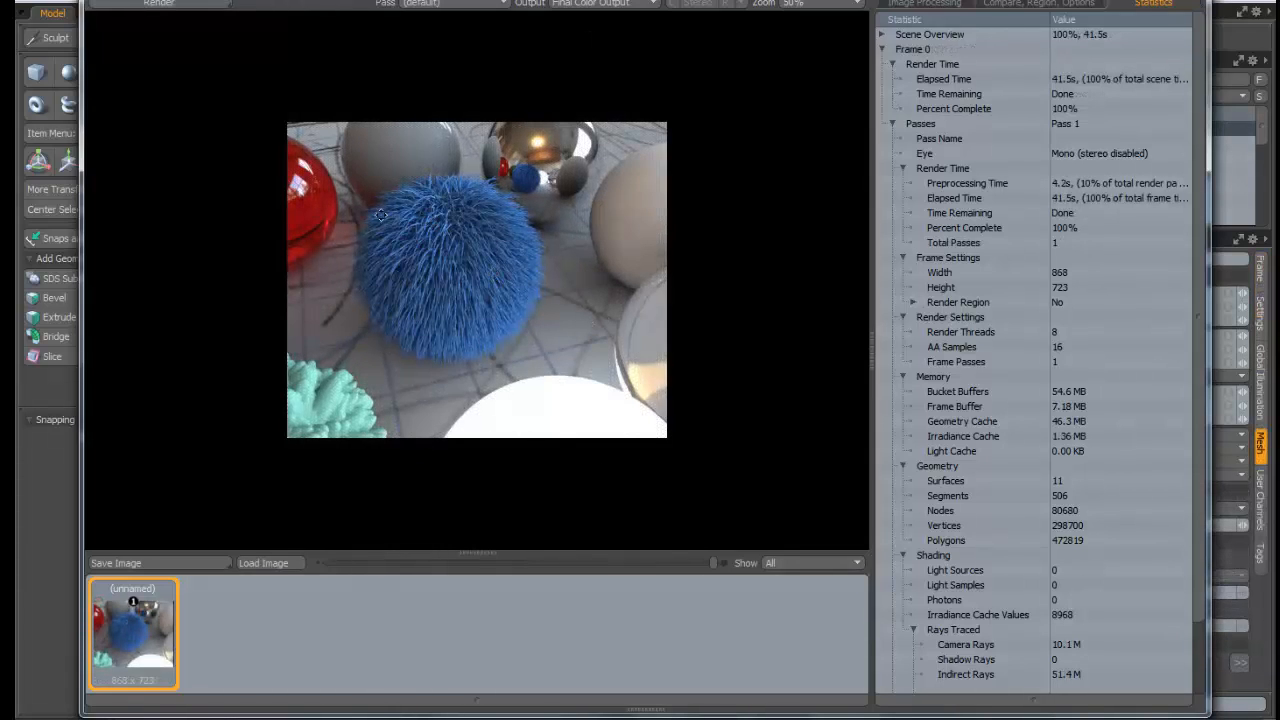
pyautogui.scroll(2, 381, 214)
pyautogui.scroll(-2, 448, 206)
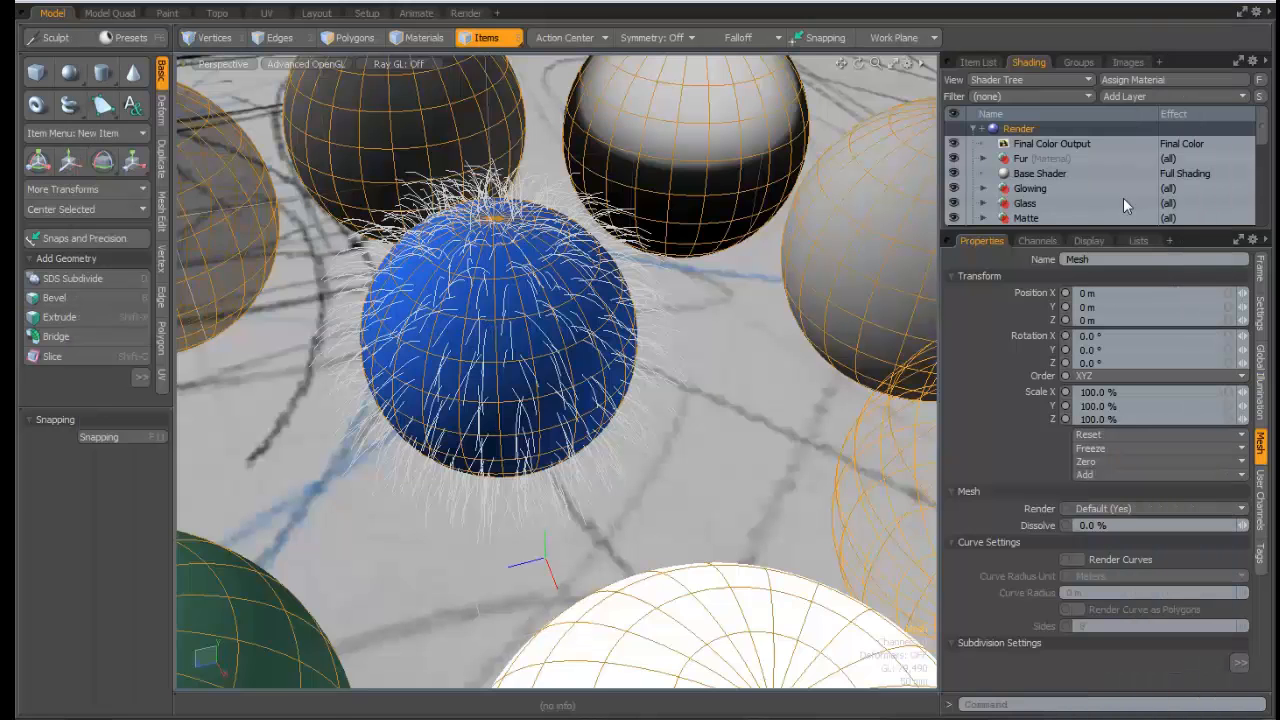
# Set the Render item's Frame Passes to 3 and render the current view again
pyautogui.click(1020, 129)
pyautogui.moveTo(1094, 344); pyautogui.dragTo(1023, 338)
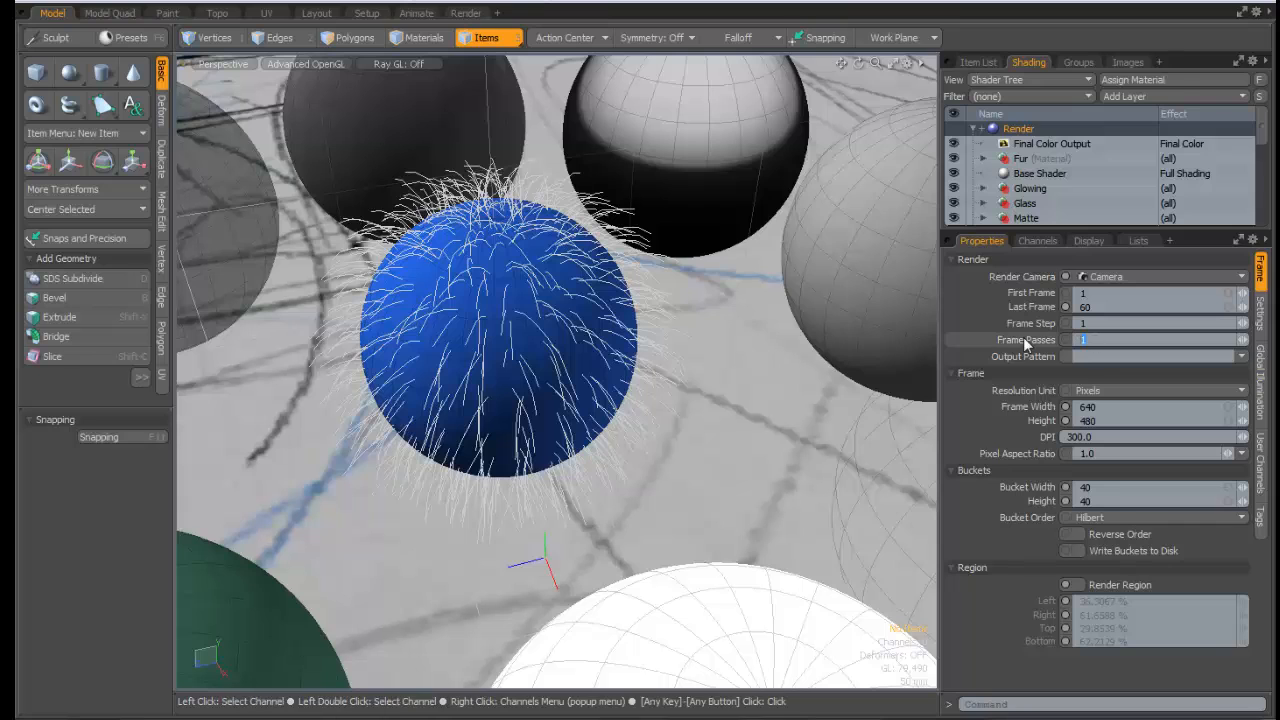
pyautogui.write('3')
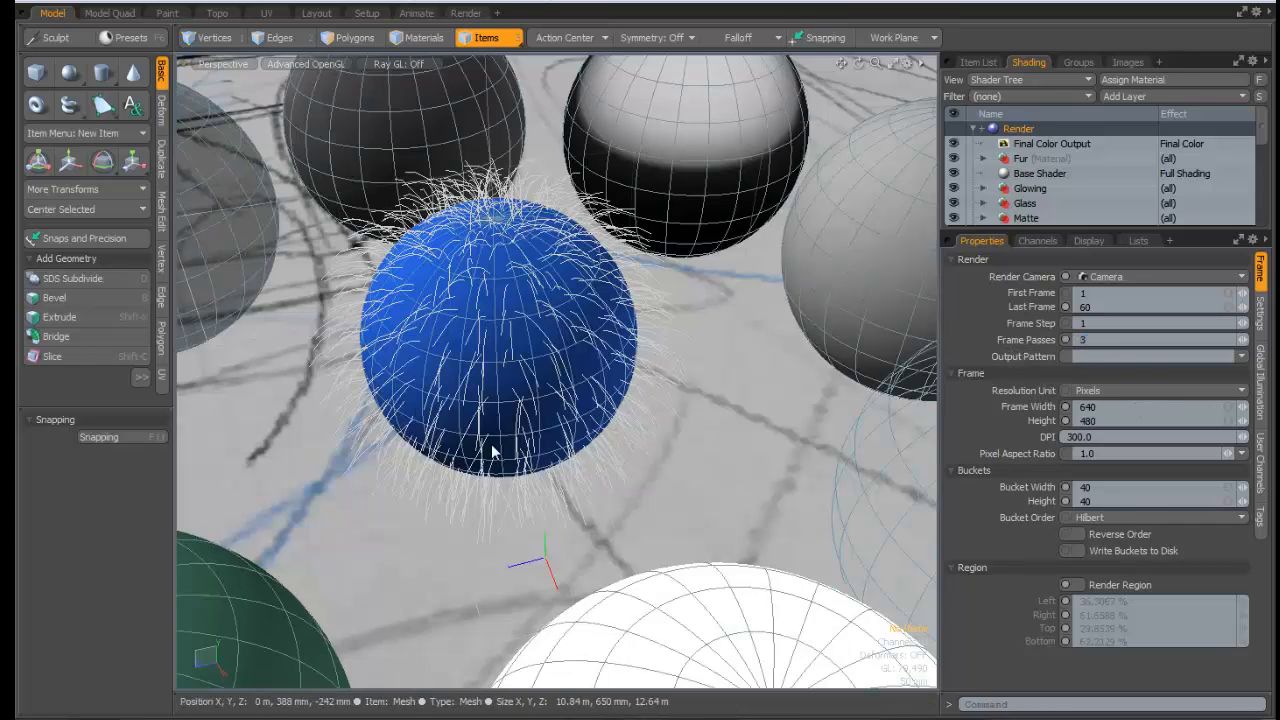
pyautogui.click(472, 10)
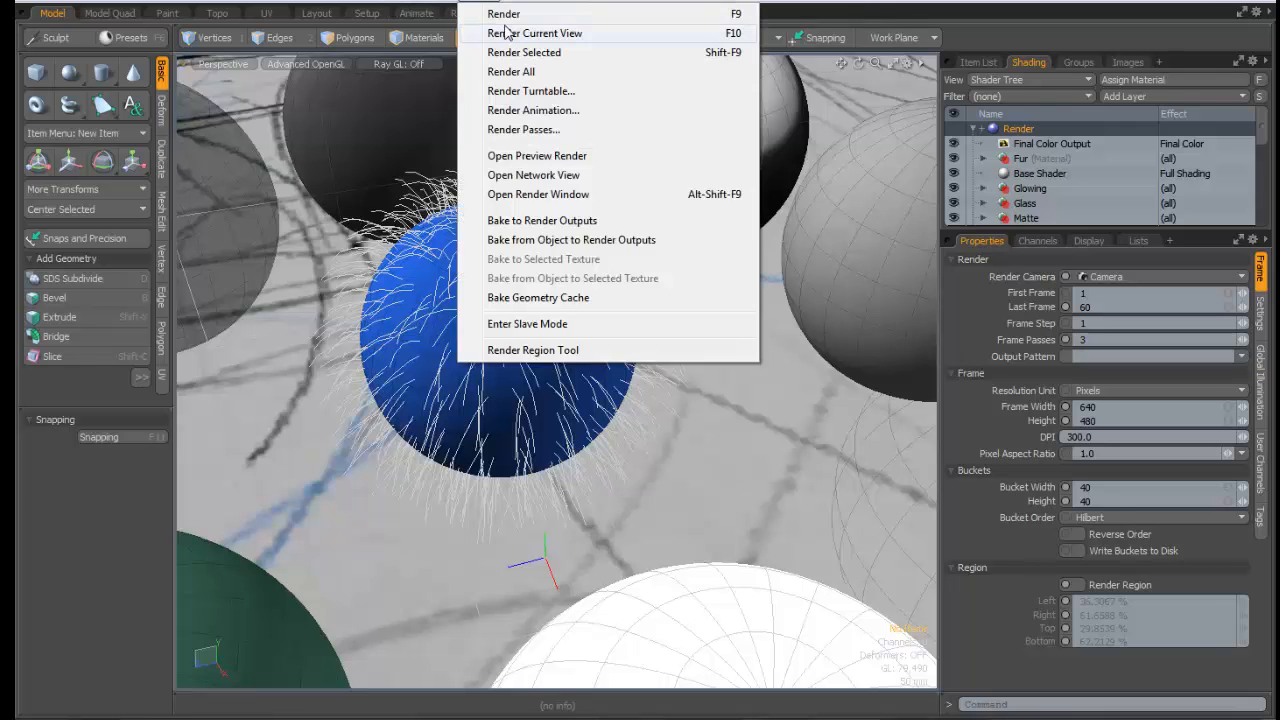
pyautogui.click(510, 33)
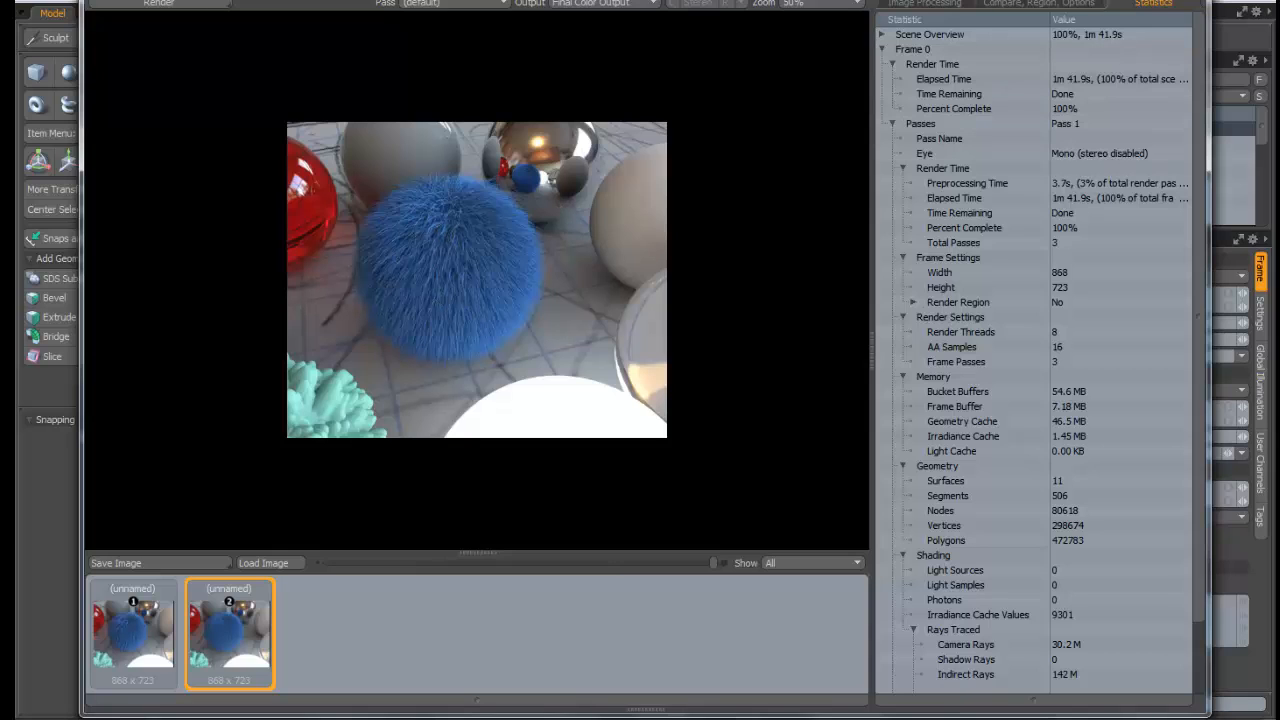
# At 100% zoom, compare the three-pass render (1m 41.9s) with the single-pass one (41.5s), then close
pyautogui.click(813, 4)
pyautogui.click(800, 12)
pyautogui.click(130, 627)
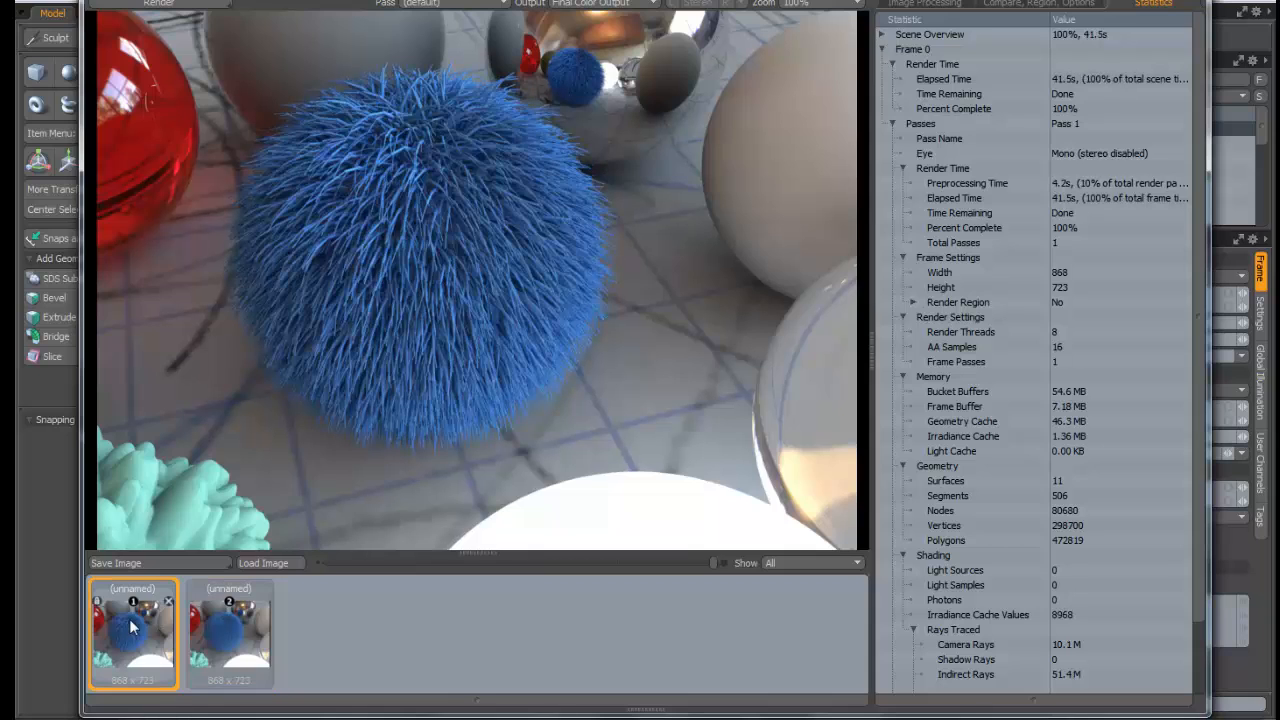
pyautogui.click(242, 626)
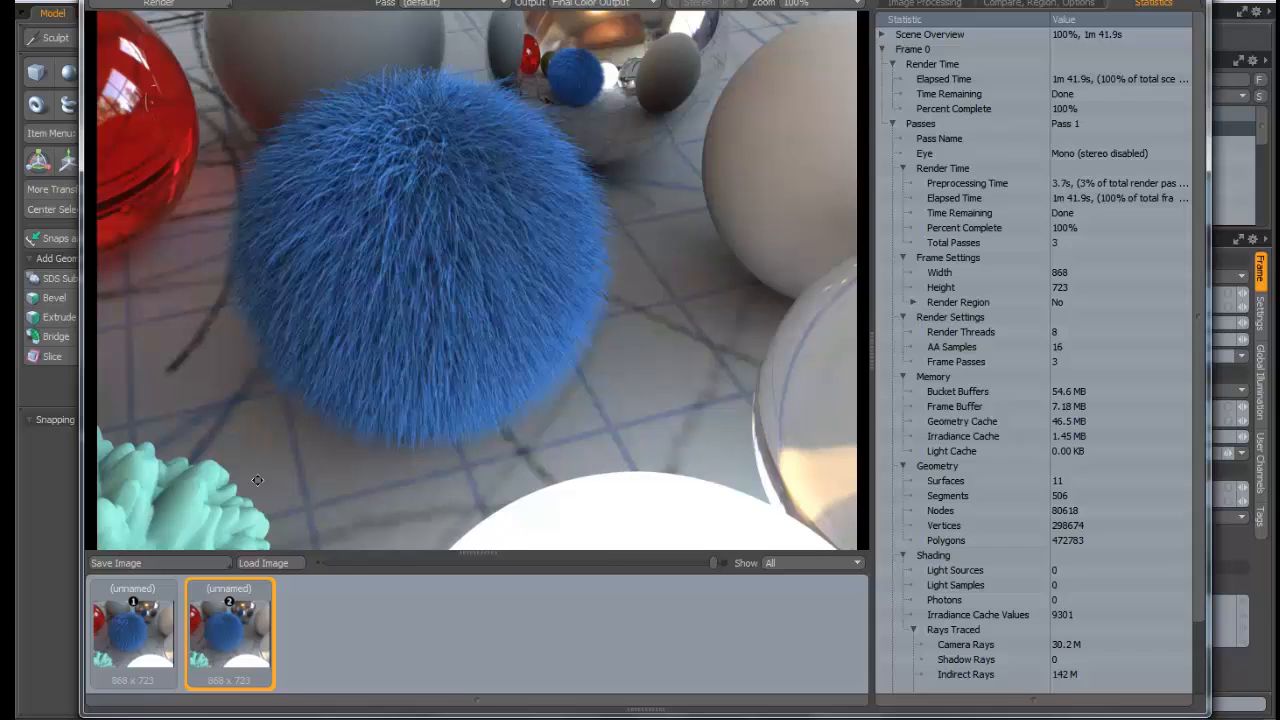
pyautogui.click(130, 627)
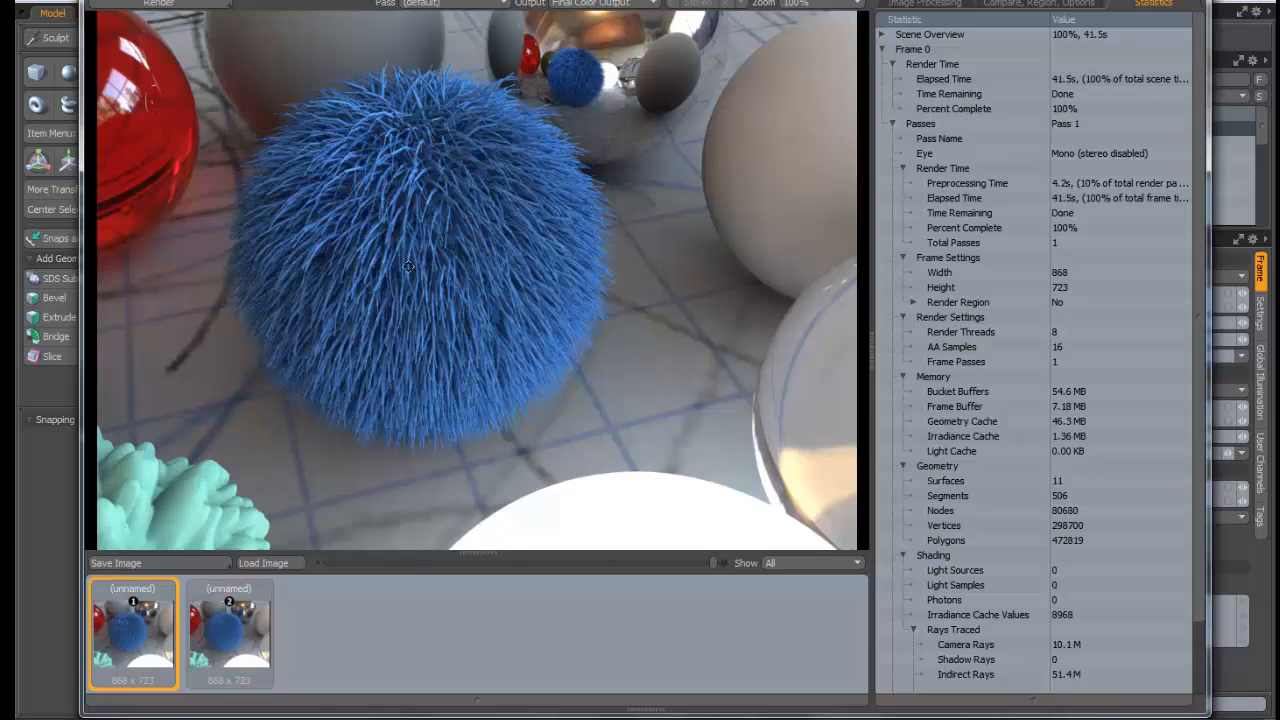
pyautogui.click(230, 626)
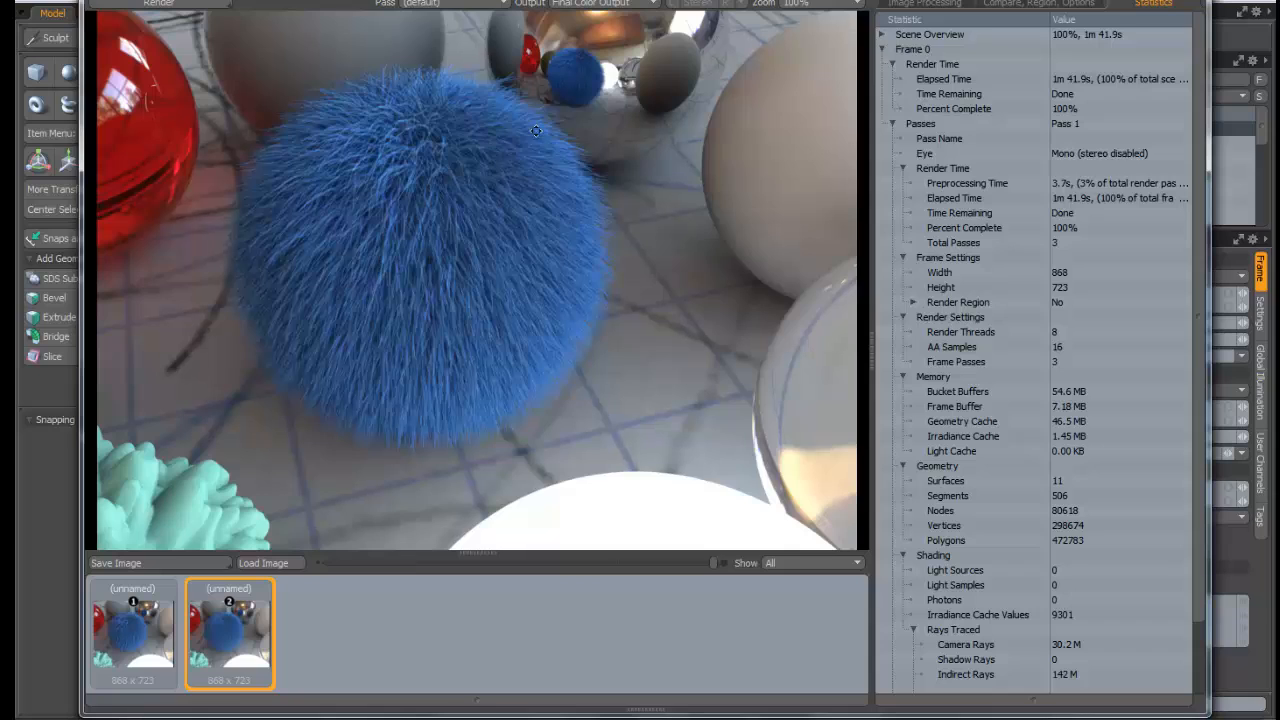
pyautogui.click(133, 626)
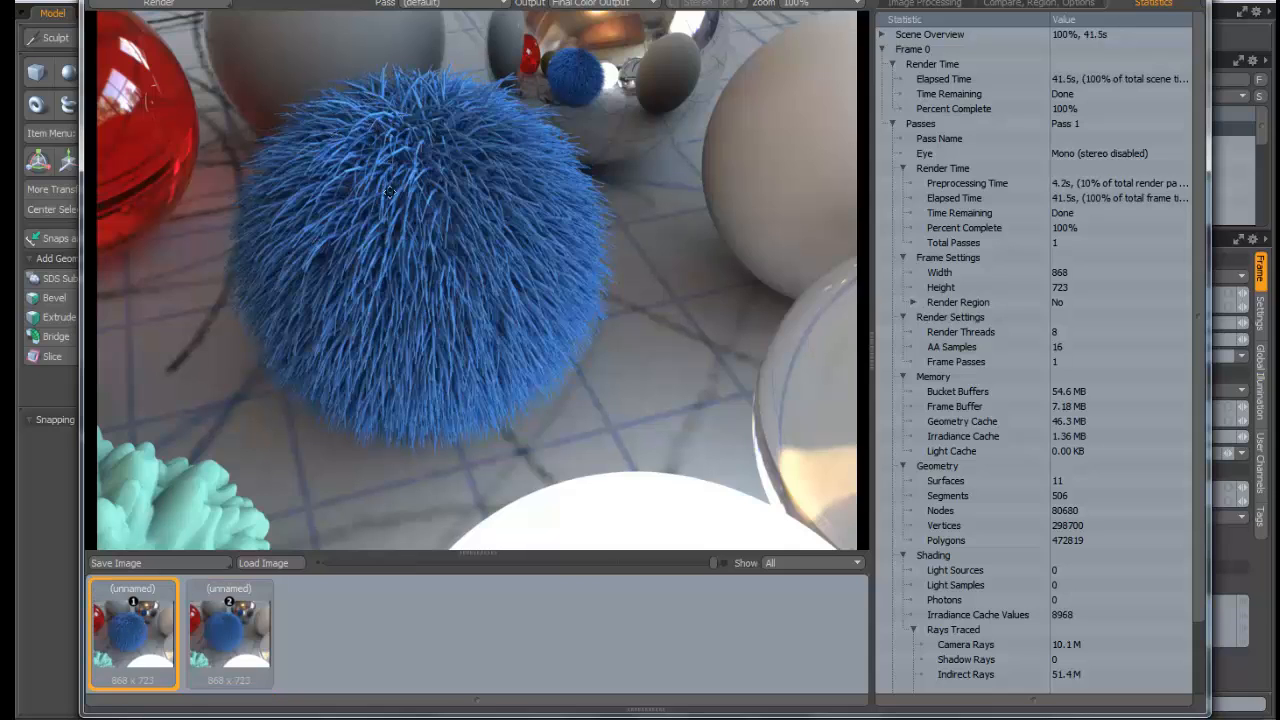
pyautogui.click(228, 628)
pyautogui.click(184, 646)
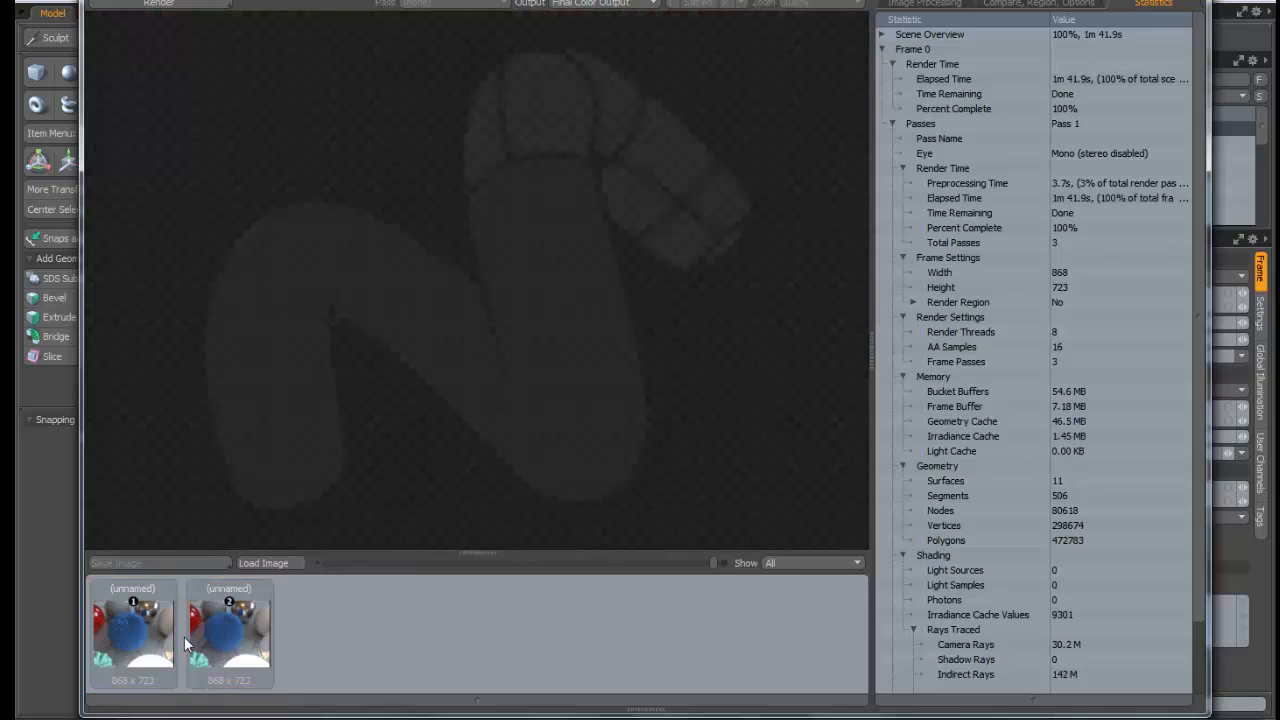
pyautogui.click(248, 651)
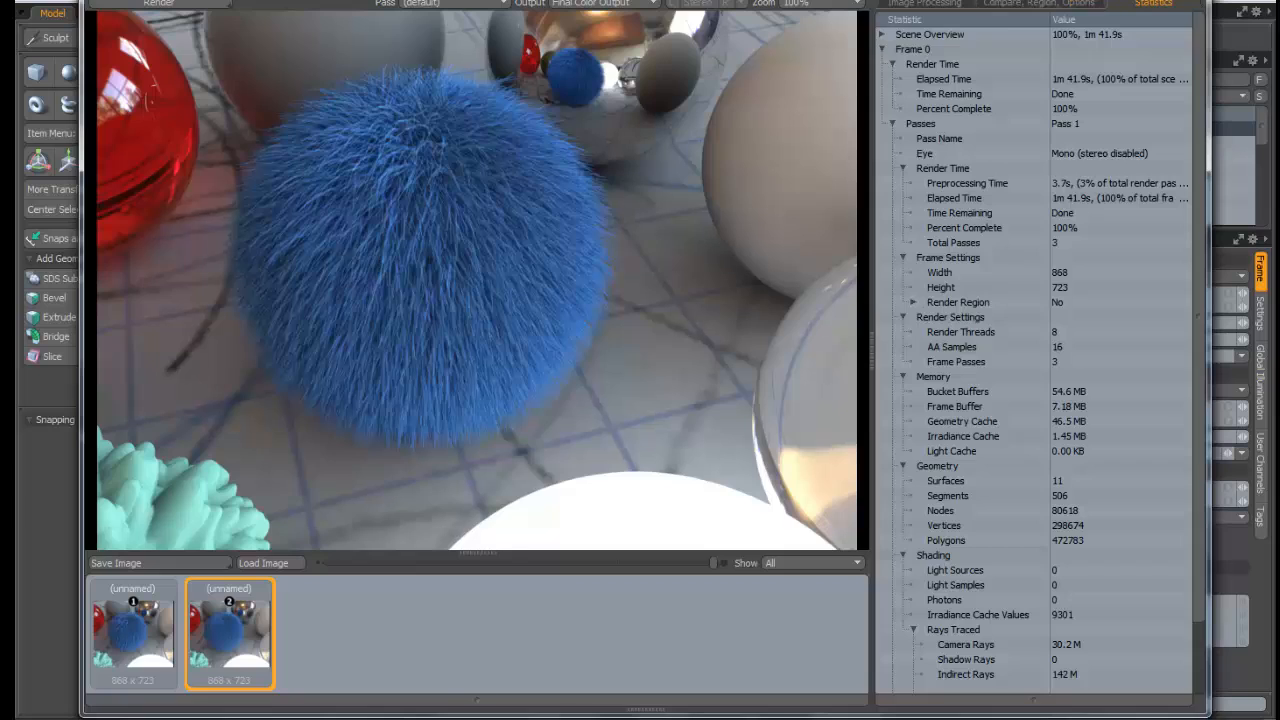
pyautogui.press('Escape')
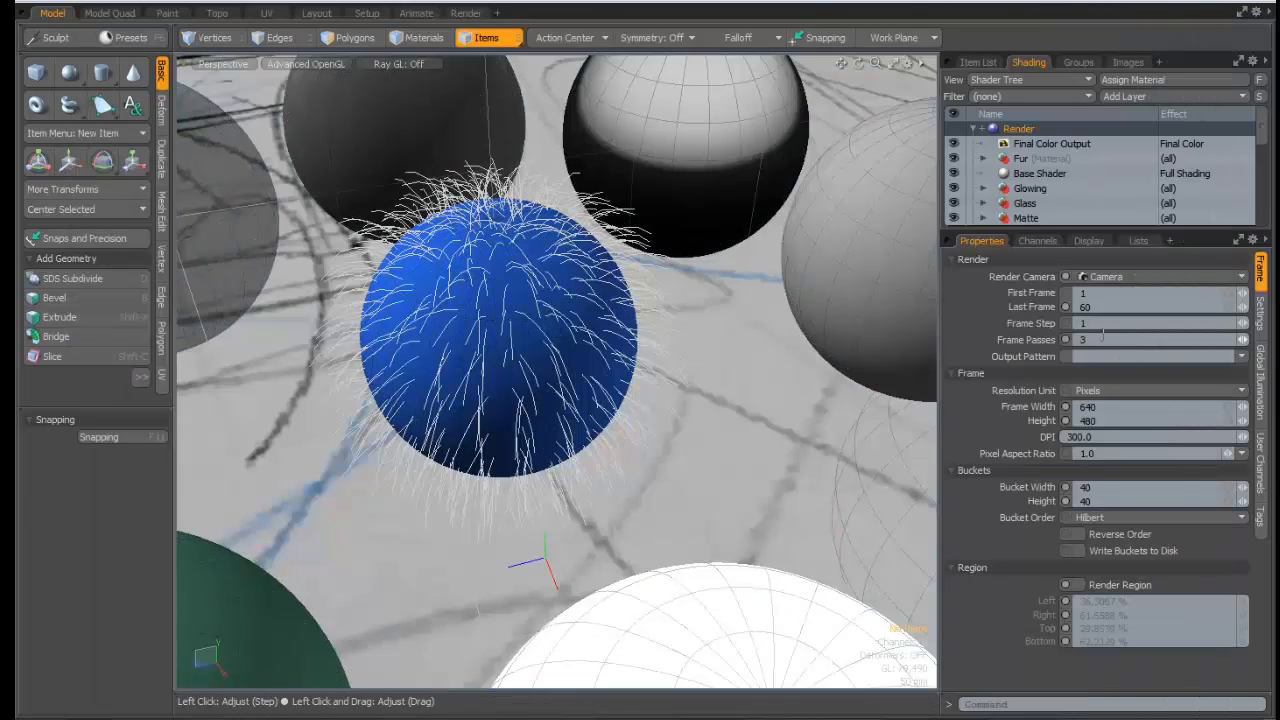
# Set Frame Passes back to 1
pyautogui.moveTo(1103, 336); pyautogui.dragTo(1001, 345)
pyautogui.write('1')
pyautogui.press('Tab')
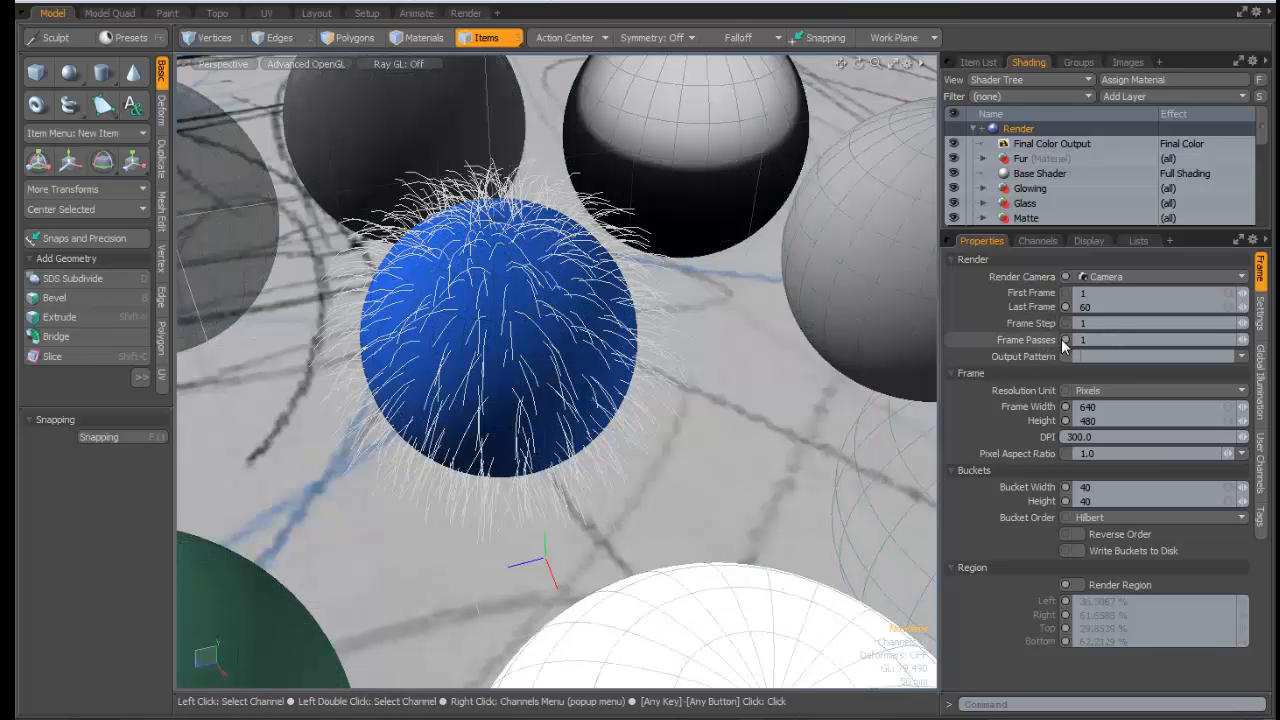
pyautogui.click(1112, 342)
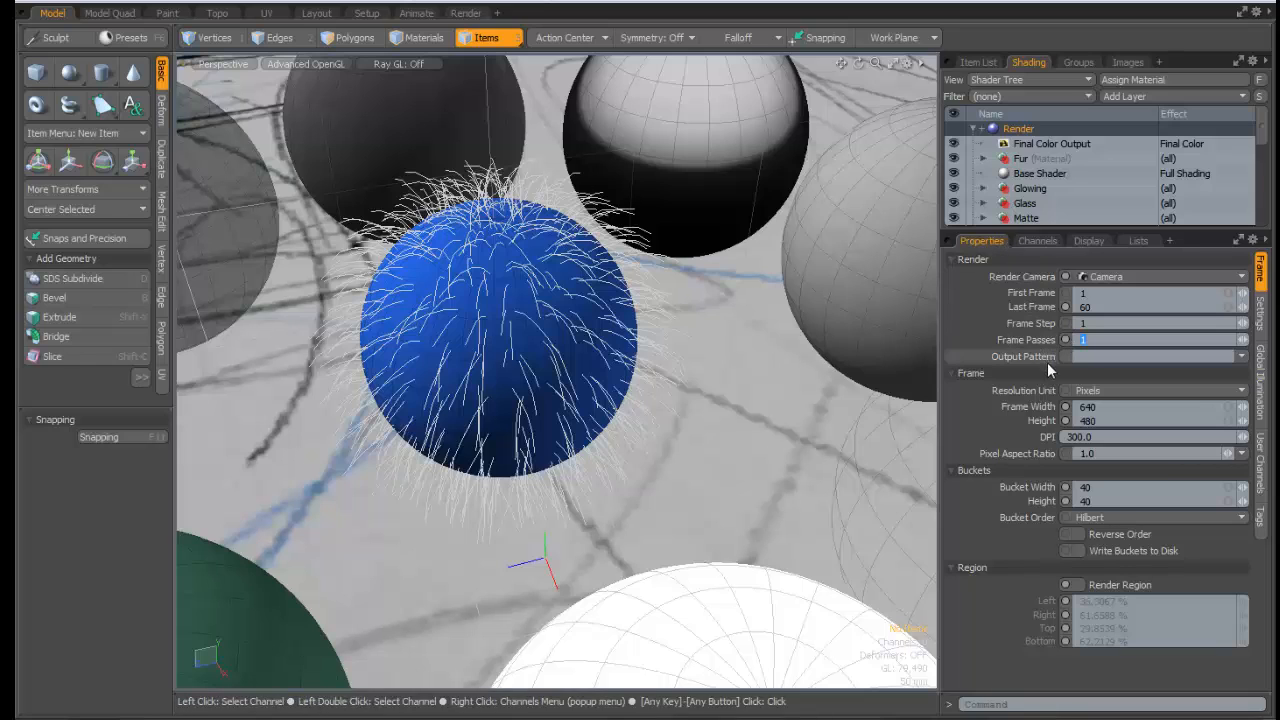
# Review the Output Pattern filename choices without picking one
pyautogui.click(1241, 358)
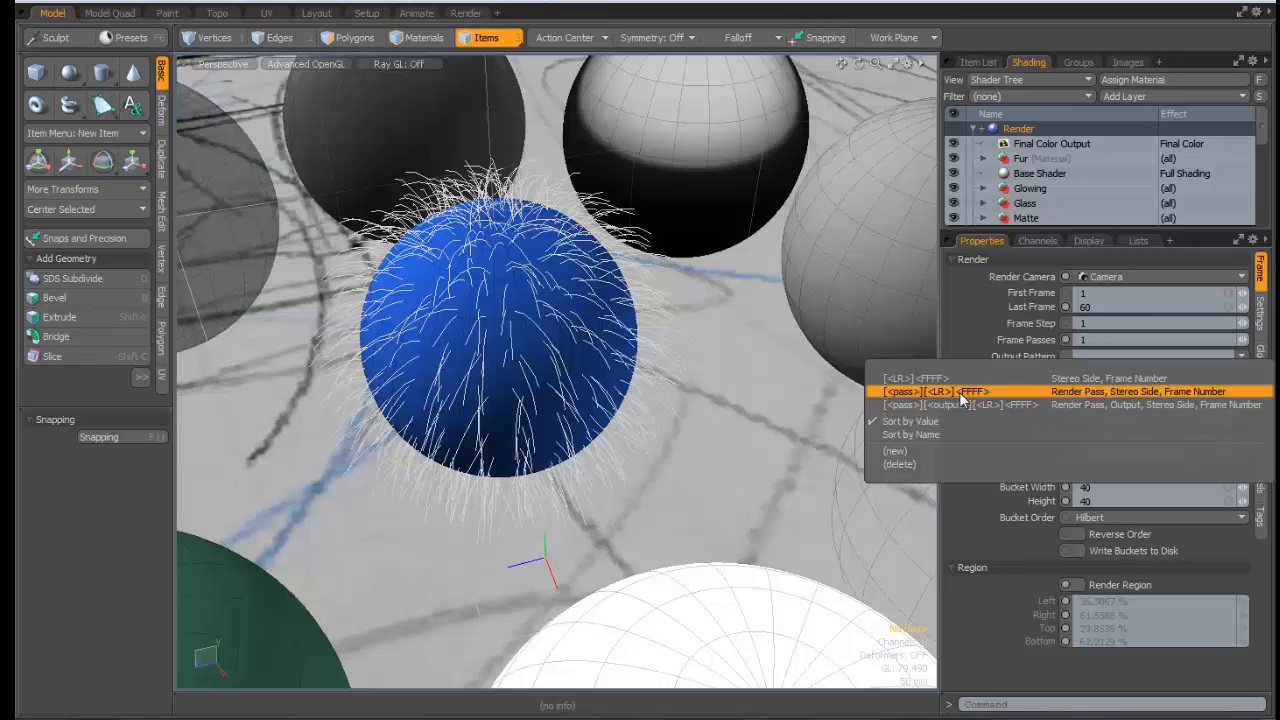
pyautogui.click(962, 287)
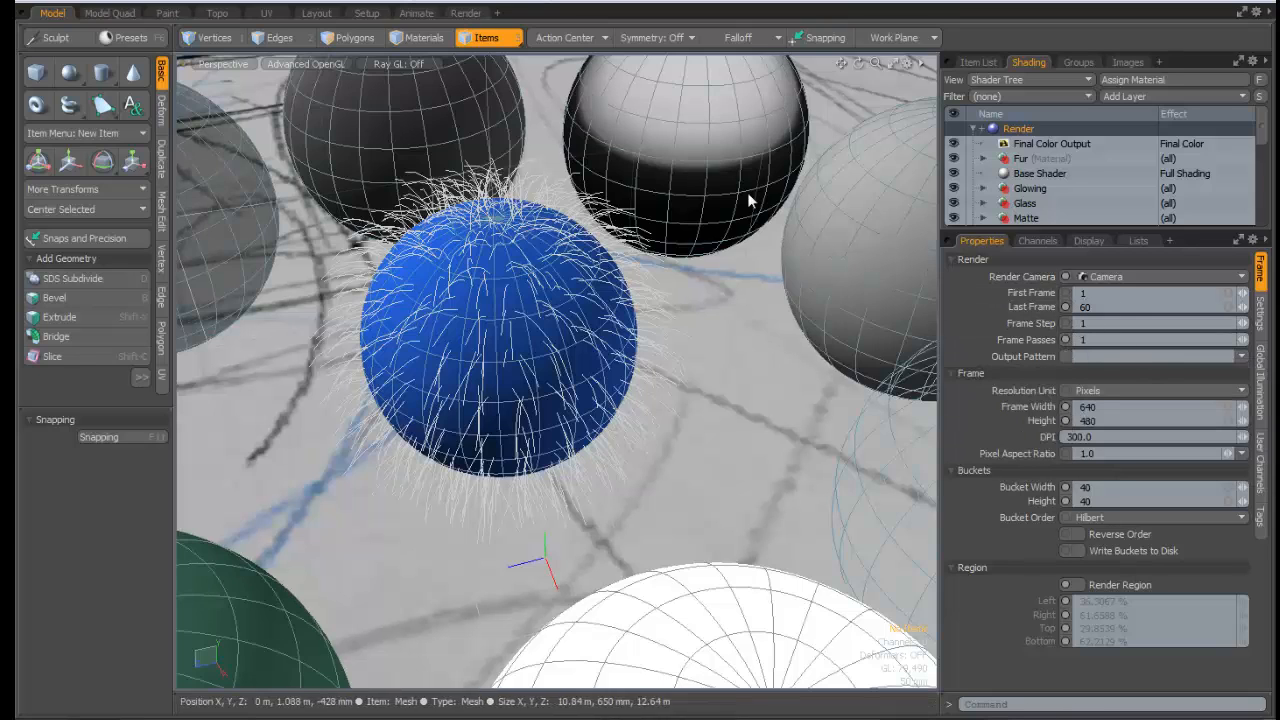
pyautogui.click(1243, 357)
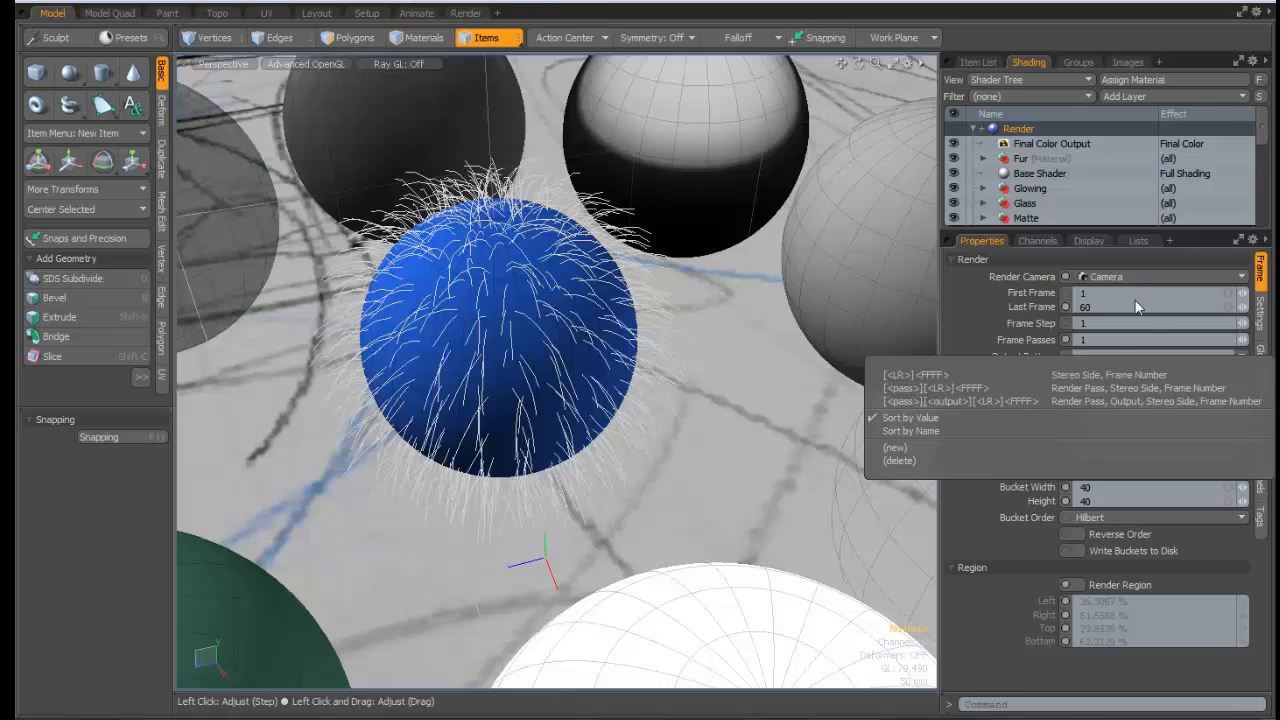
pyautogui.click(1176, 261)
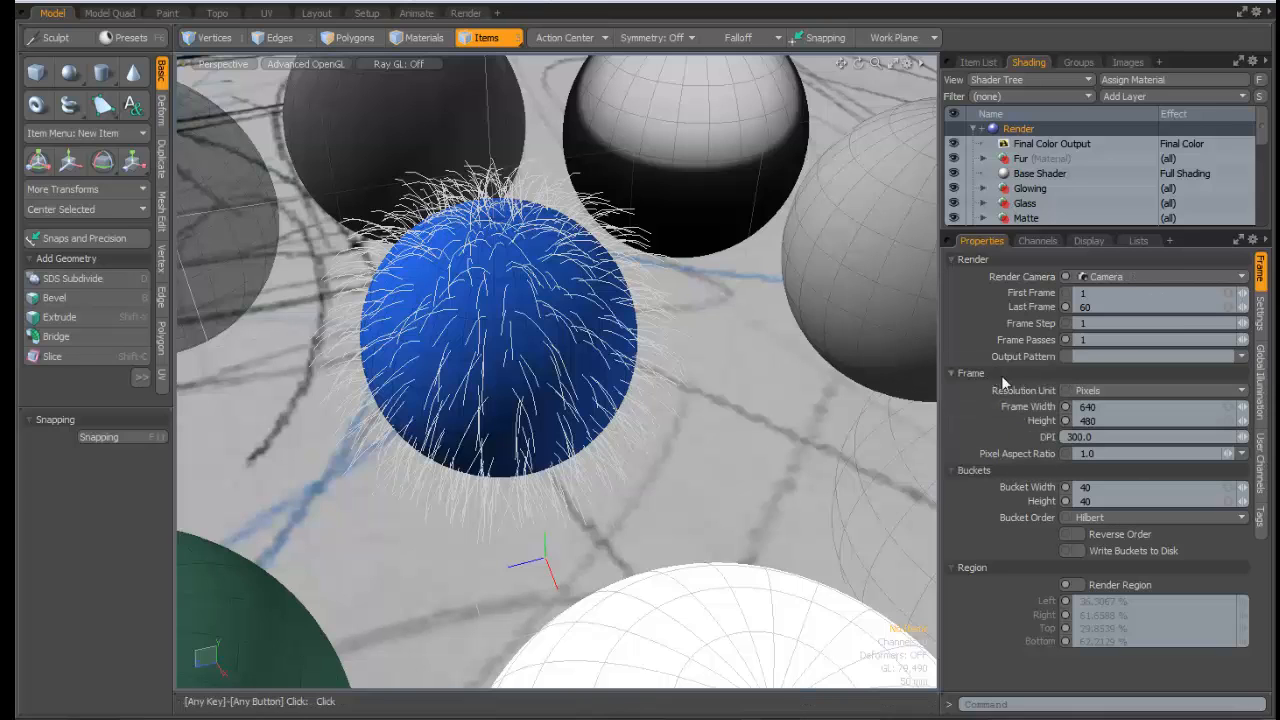
pyautogui.click(1094, 397)
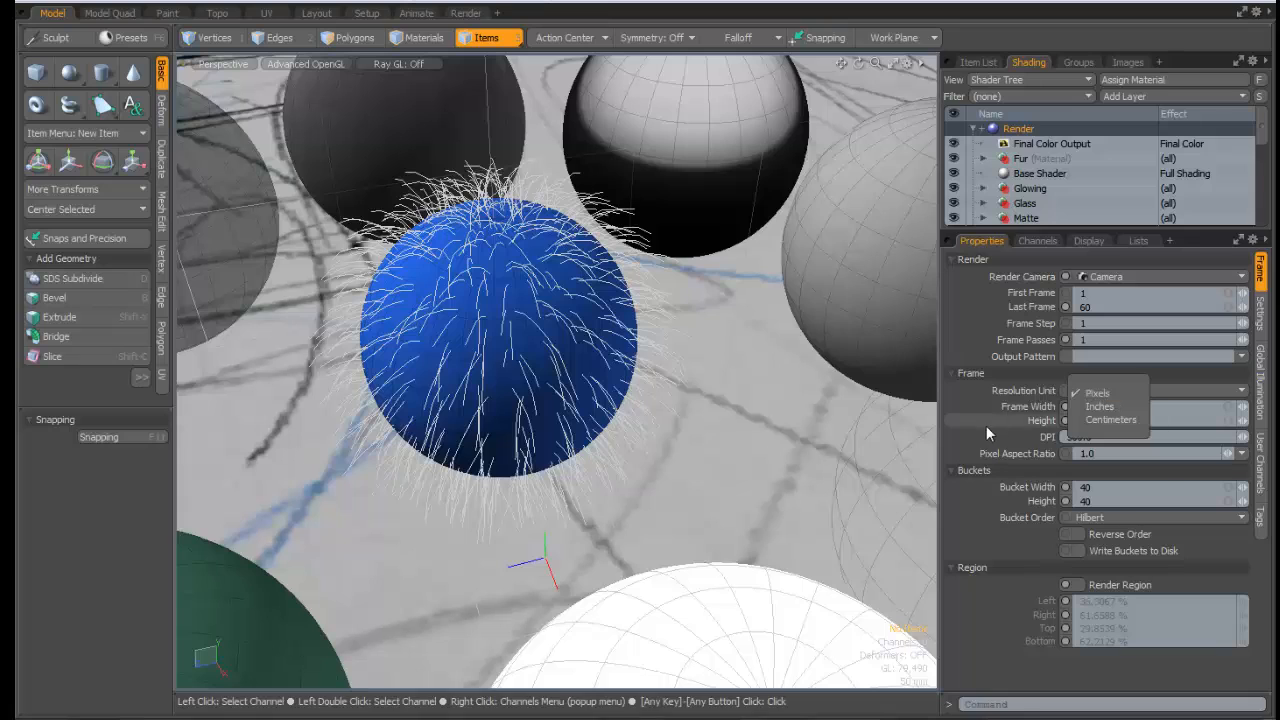
pyautogui.click(1022, 417)
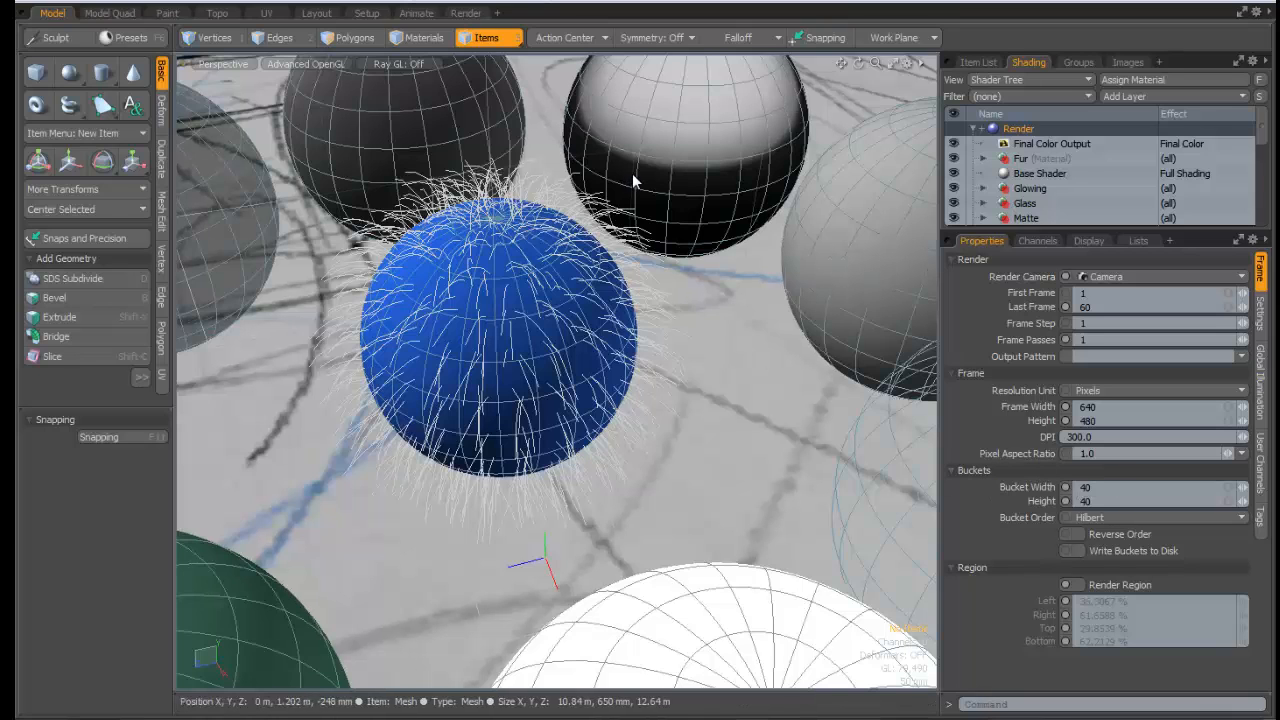
# Run a full 640×480 render of the sphere scene, review it, and close the render window
pyautogui.click(482, 8)
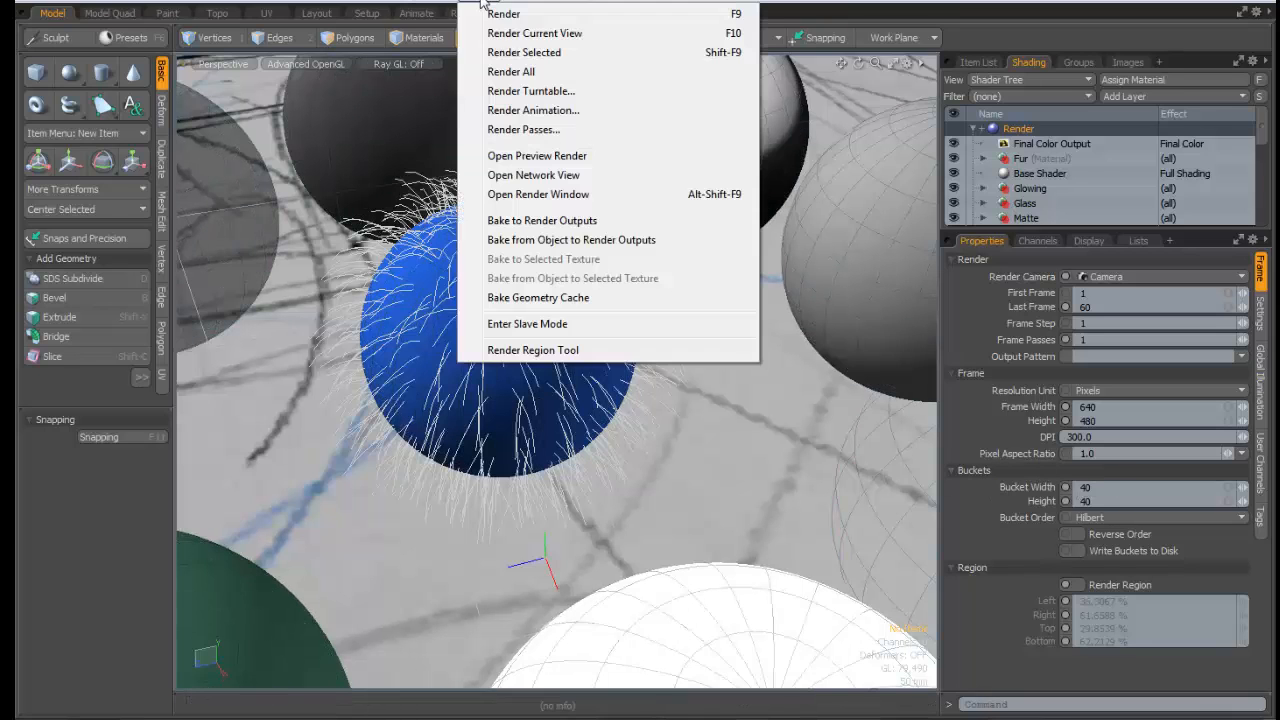
pyautogui.click(505, 14)
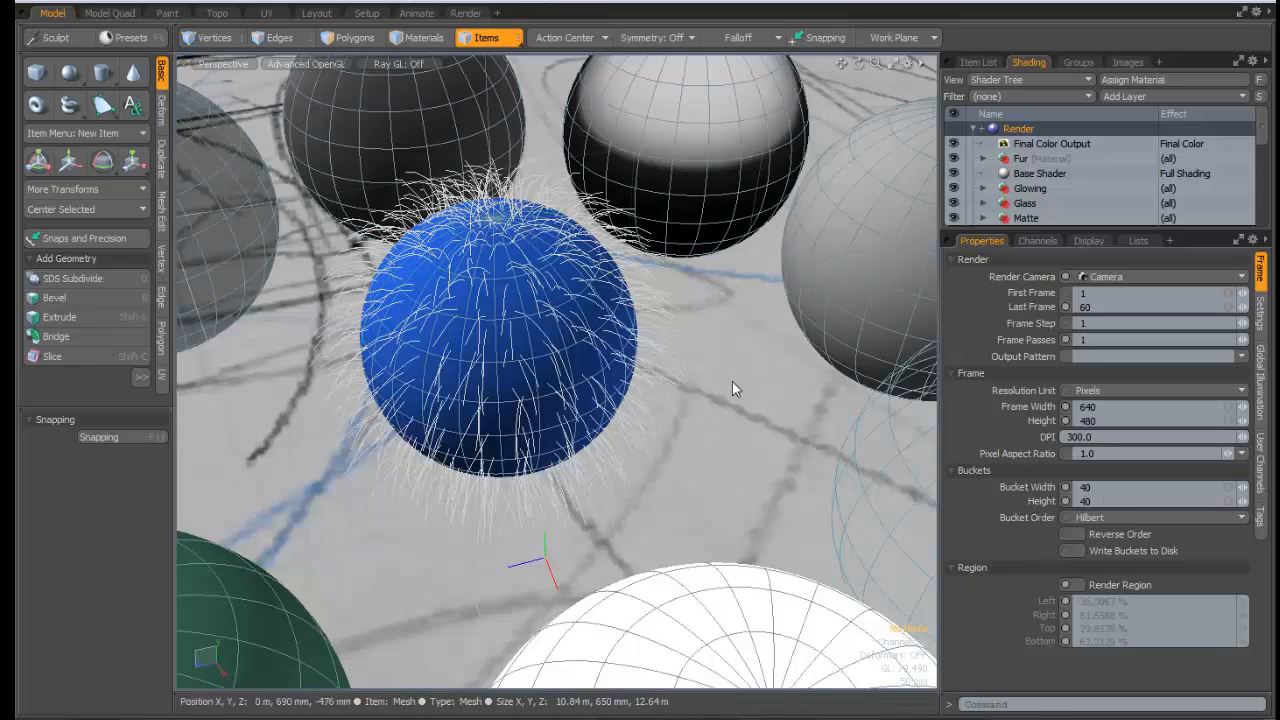
pyautogui.click(505, 0)
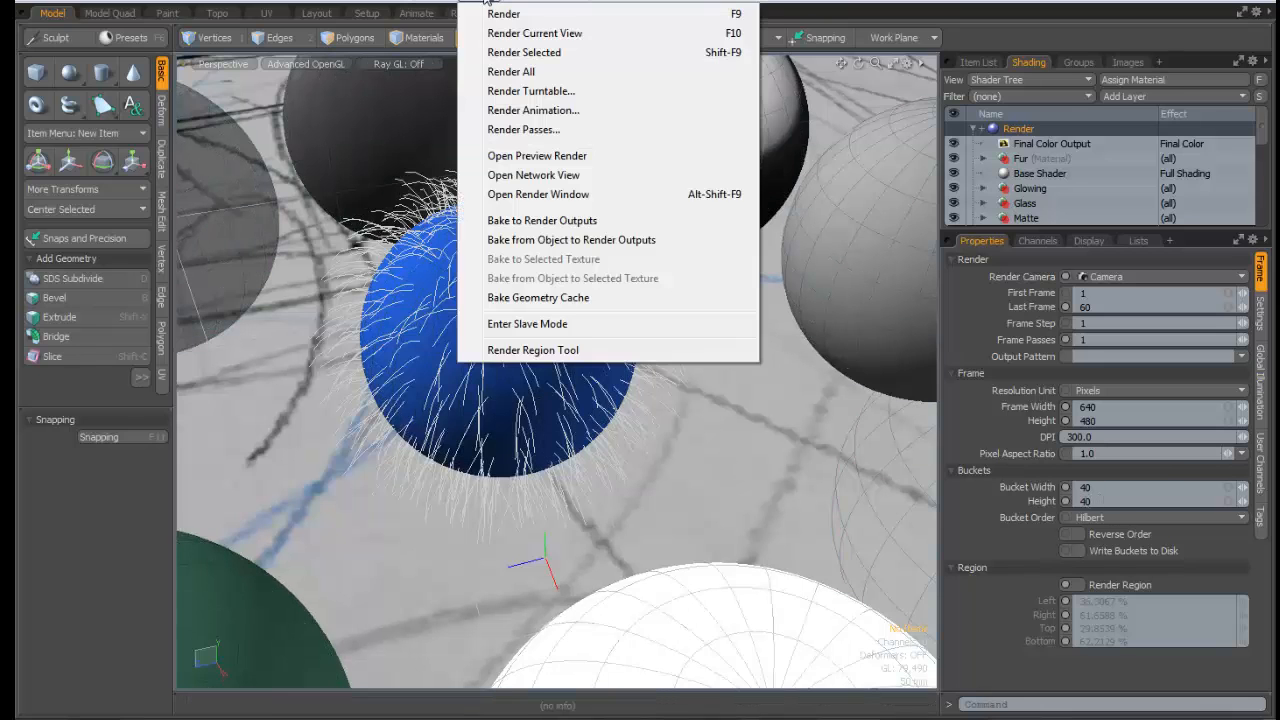
pyautogui.click(512, 16)
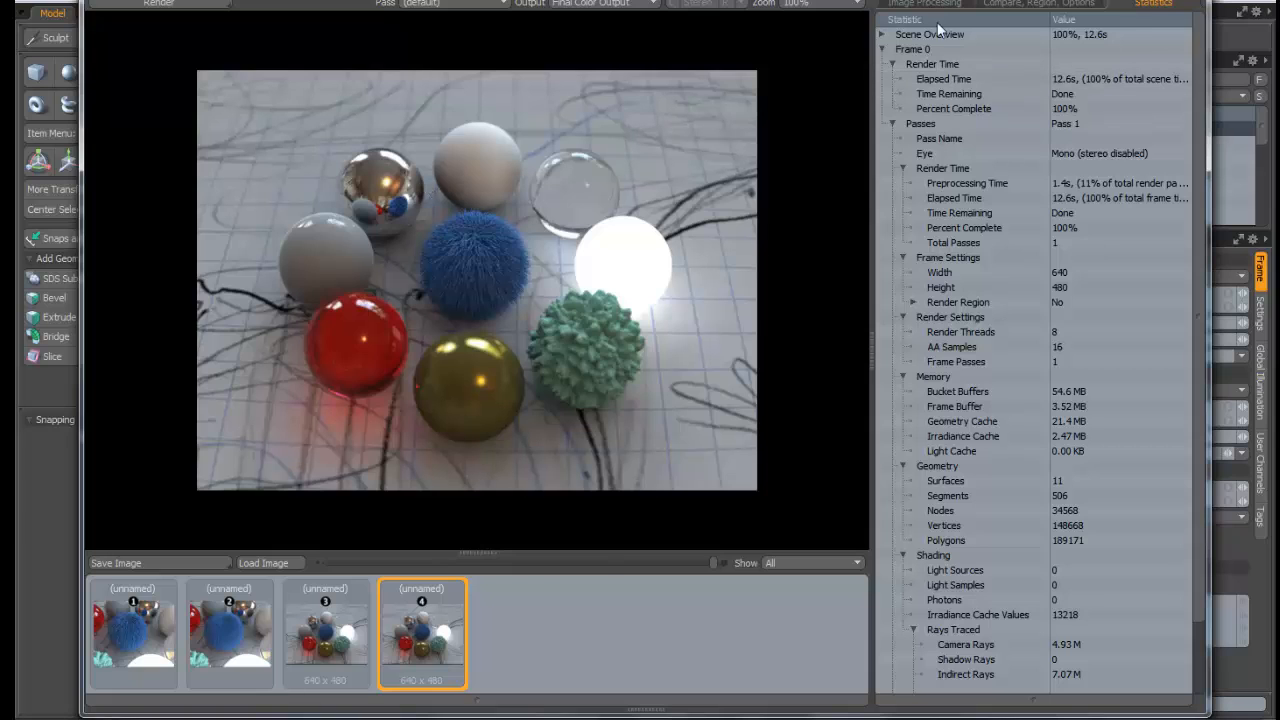
pyautogui.click(1188, 1)
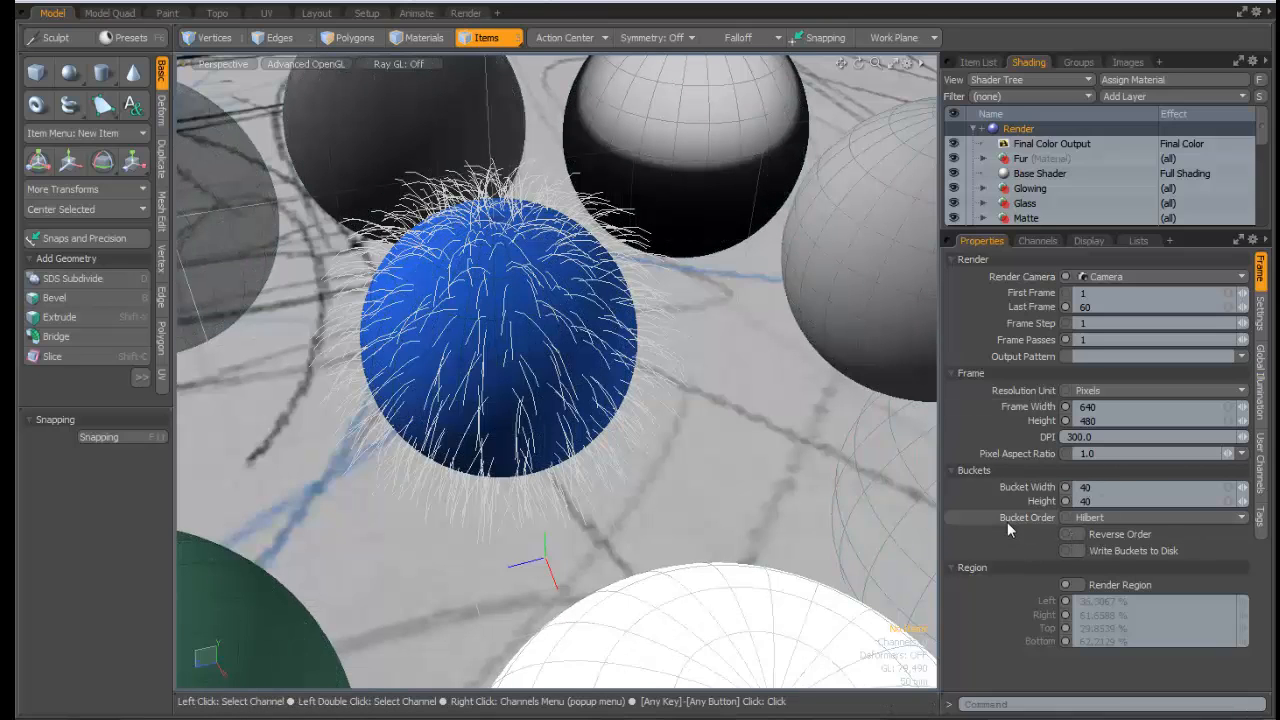
# Switch the Render item's Bucket Order in Properties from Hilbert to Rows
pyautogui.click(1116, 519)
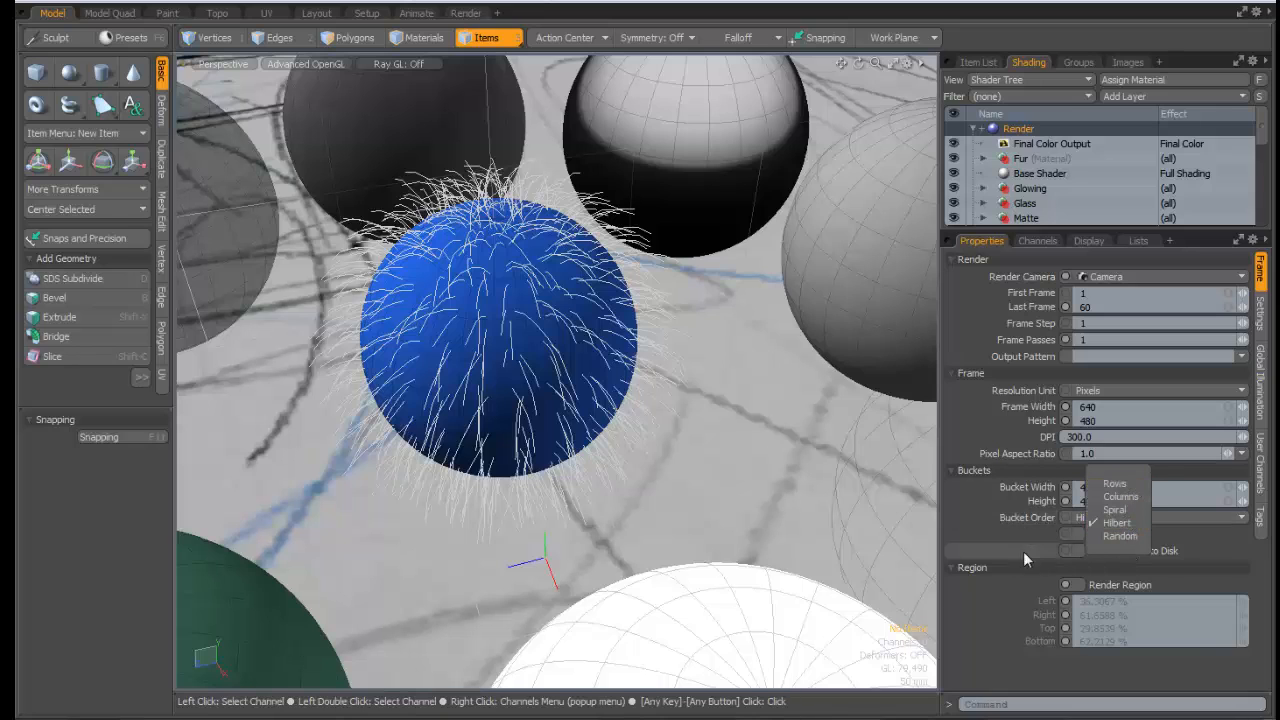
pyautogui.click(1106, 516)
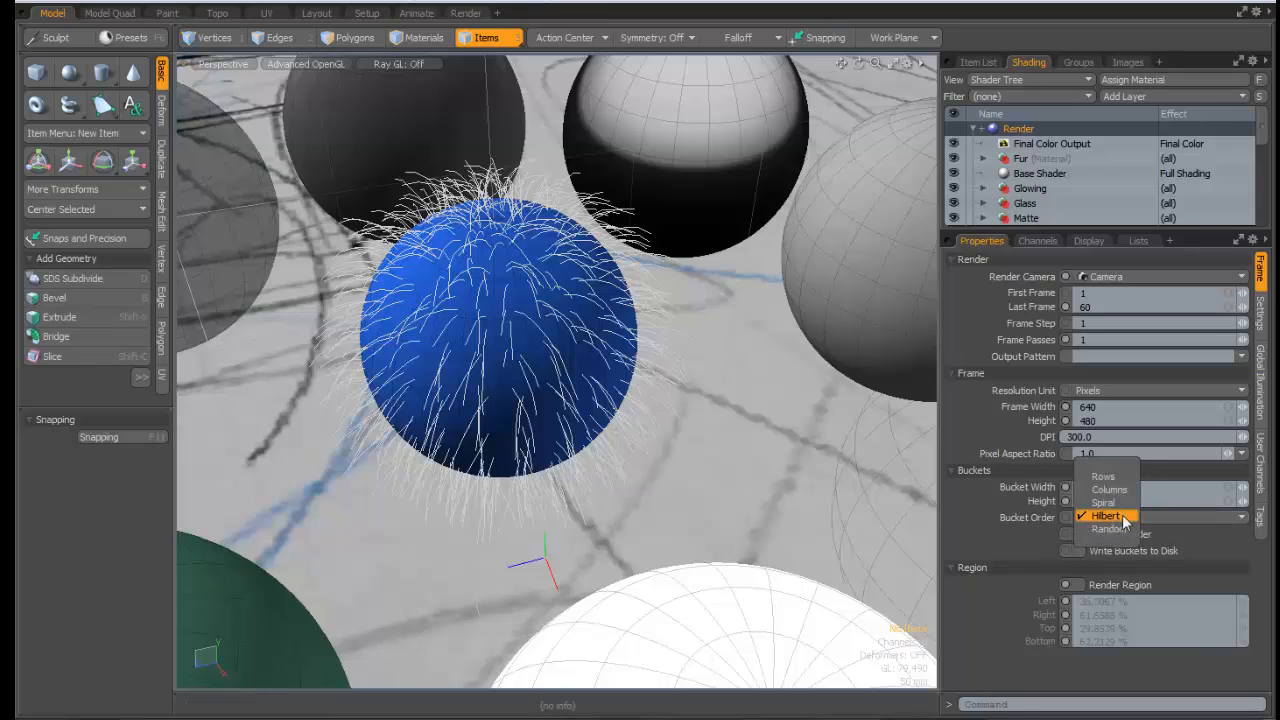
pyautogui.click(770, 248)
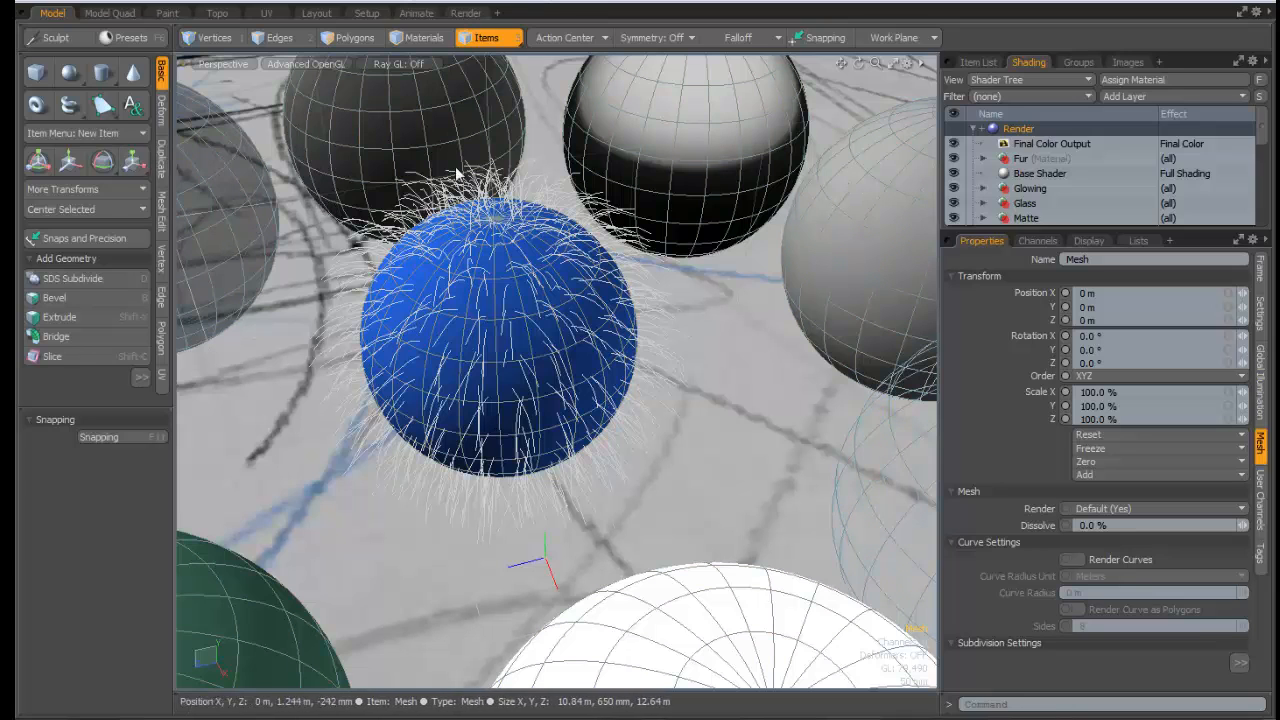
pyautogui.click(1025, 130)
pyautogui.click(1095, 518)
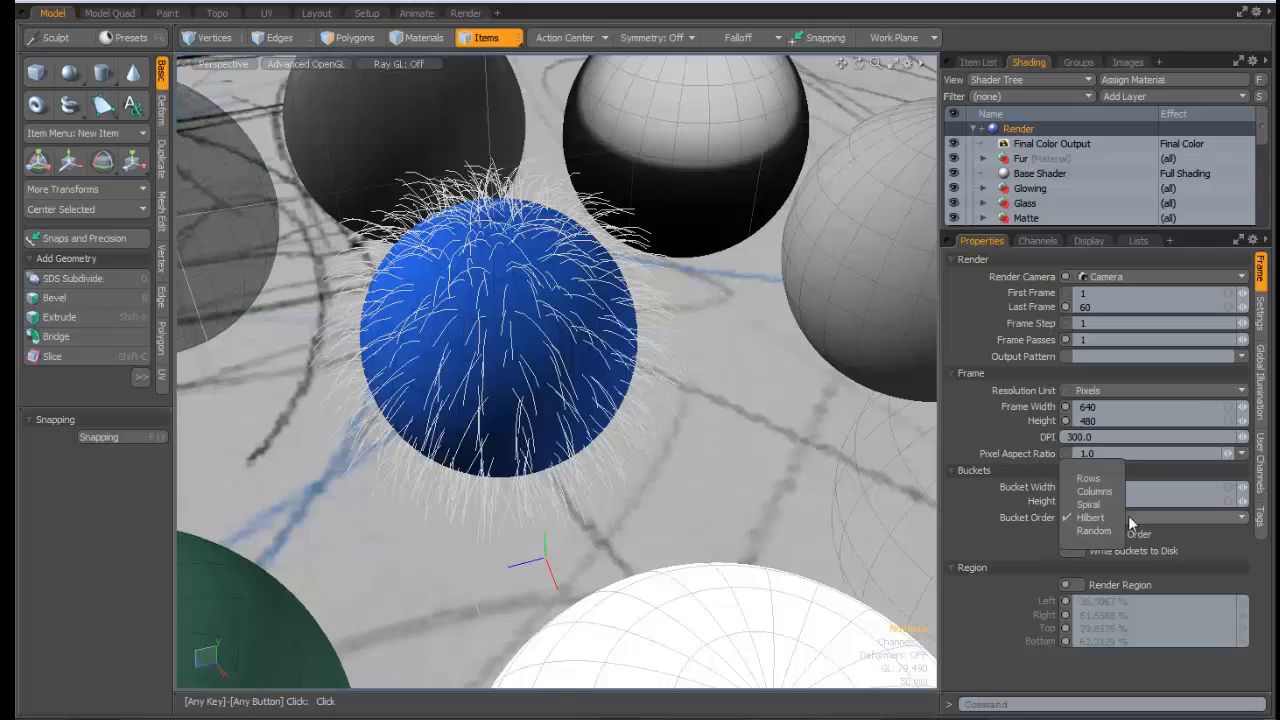
pyautogui.click(1087, 480)
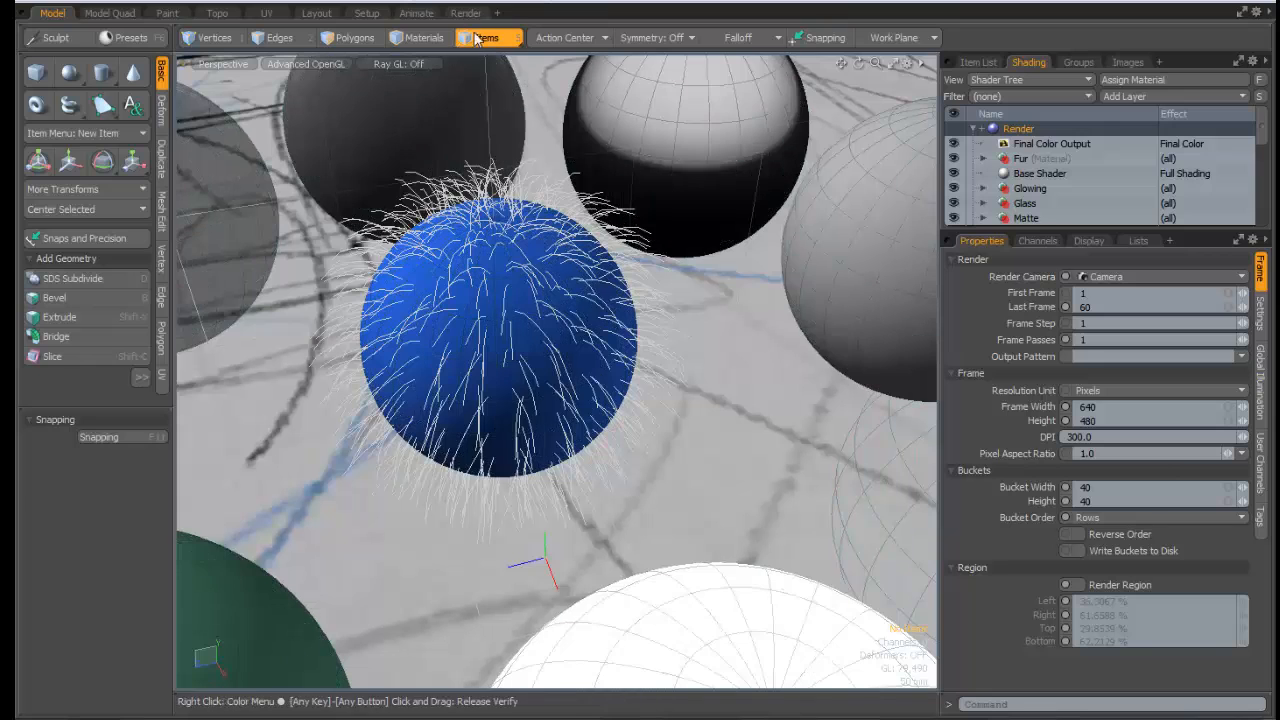
pyautogui.click(465, 12)
# Re-render with Rows bucket order and flip between render thumbnails 4 and 5 to compare results
pyautogui.click(484, 14)
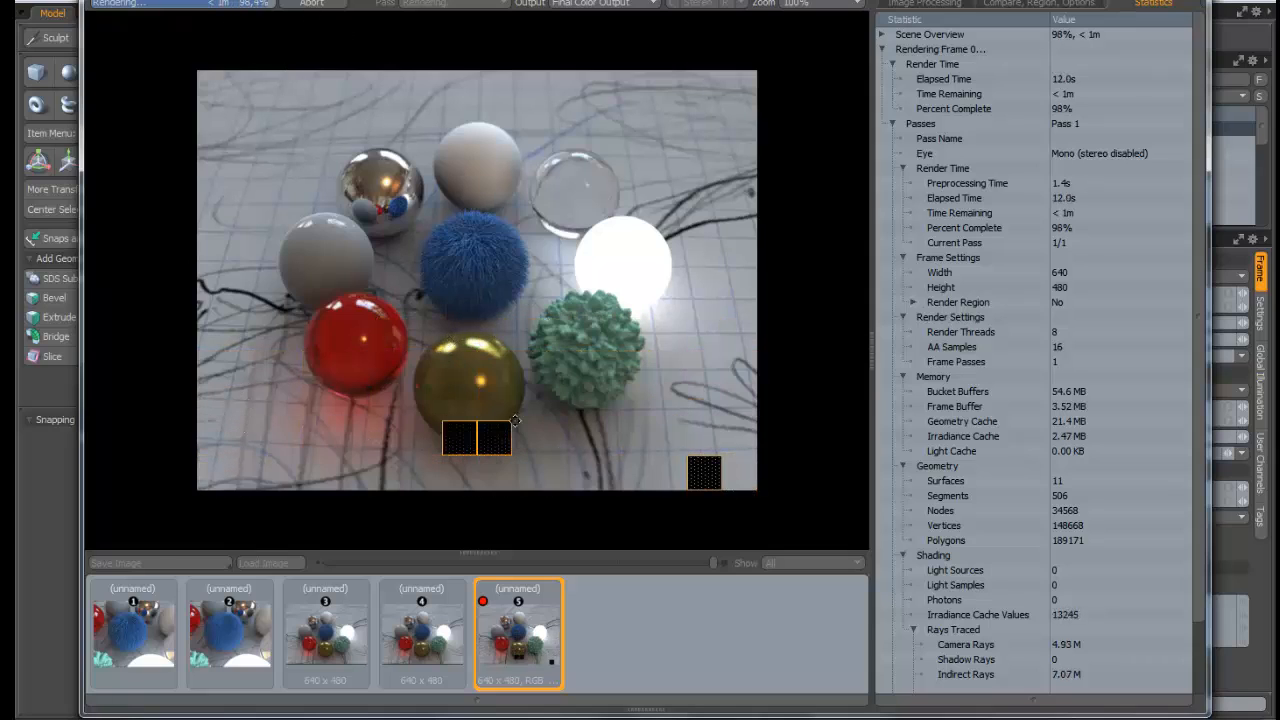
pyautogui.click(432, 640)
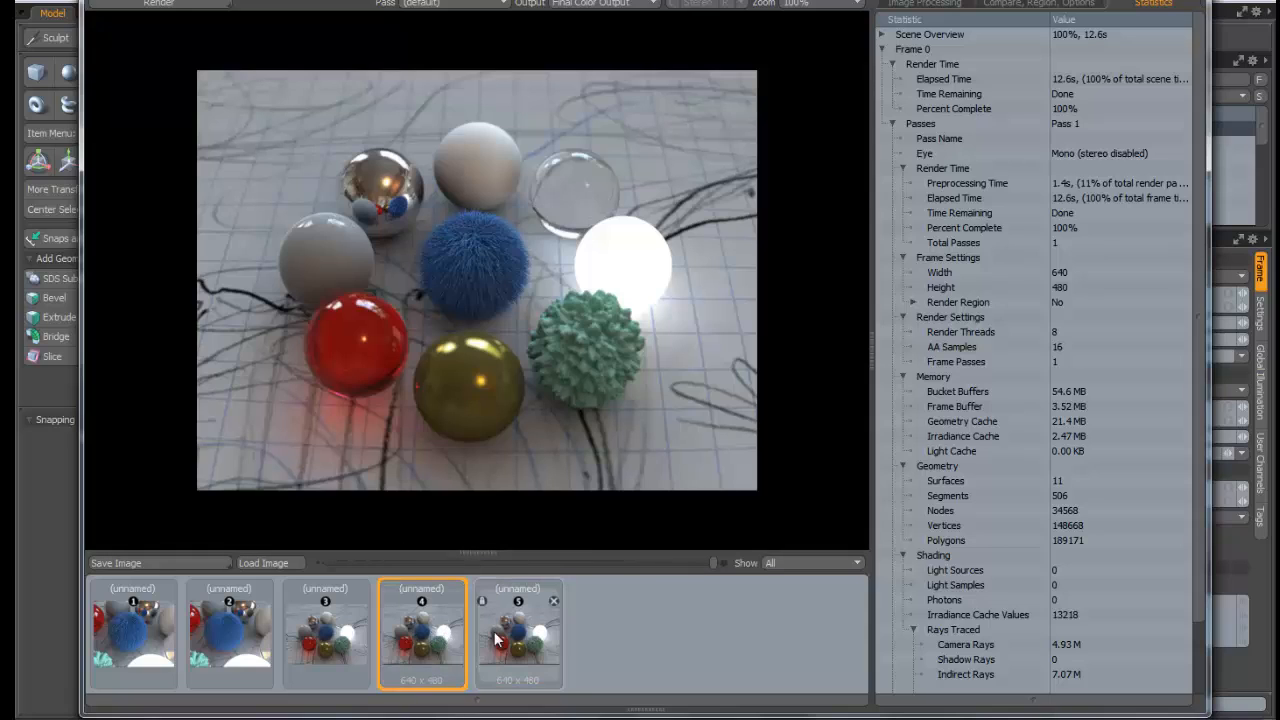
pyautogui.click(498, 635)
pyautogui.click(449, 630)
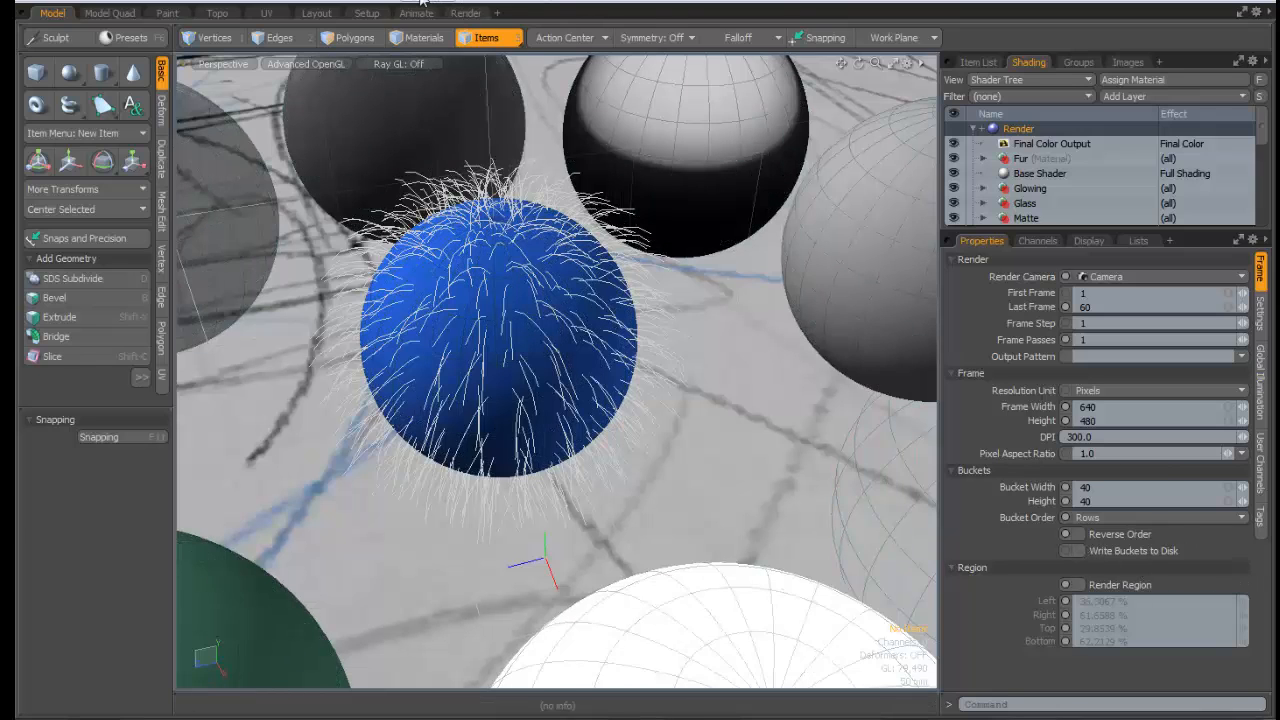
# Render the scene again, then enable Write Buckets to Disk in the Render item's Buckets settings
pyautogui.click(465, 13)
pyautogui.click(500, 14)
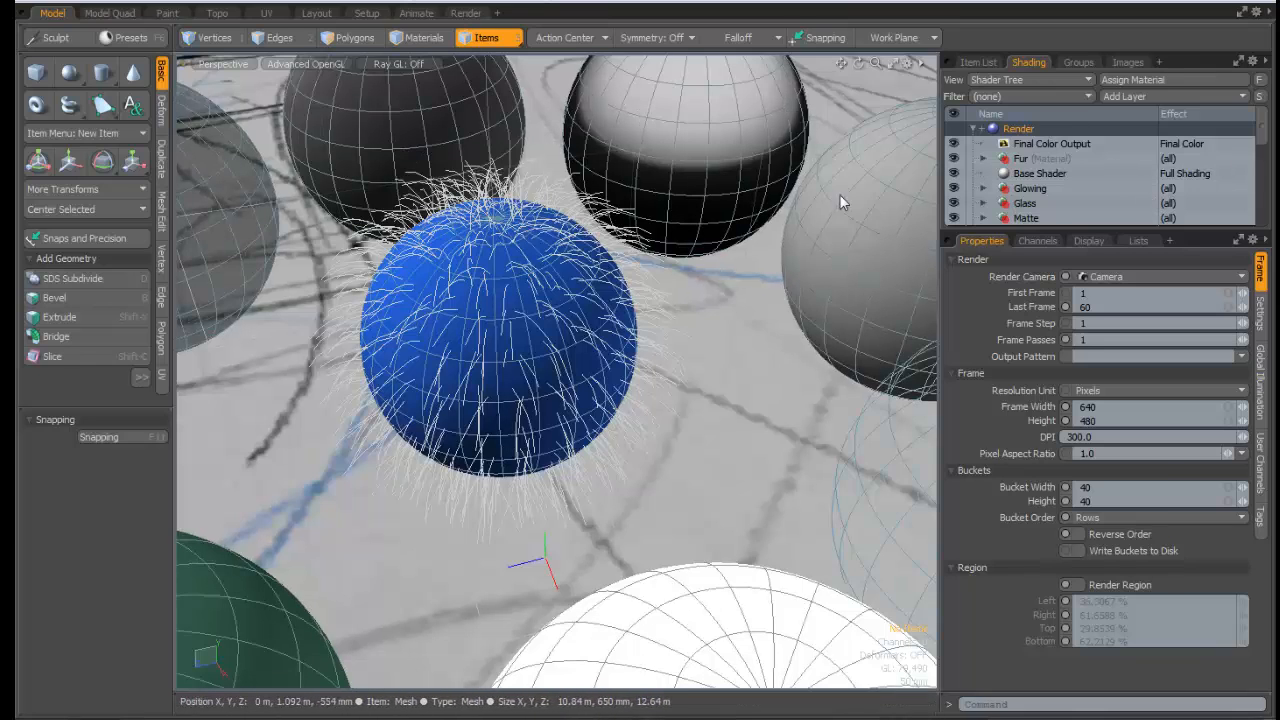
pyautogui.click(1078, 551)
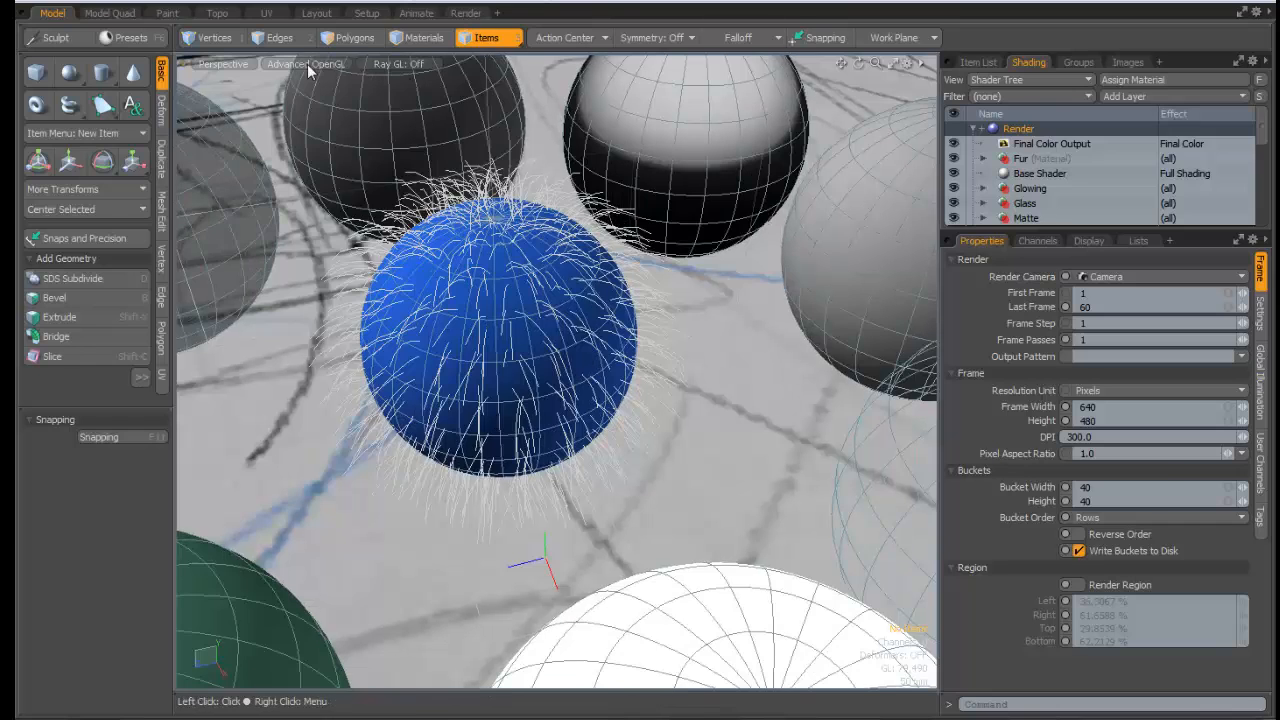
# Switch the viewport from Perspective to the Camera view and render the scene from that camera
pyautogui.click(218, 60)
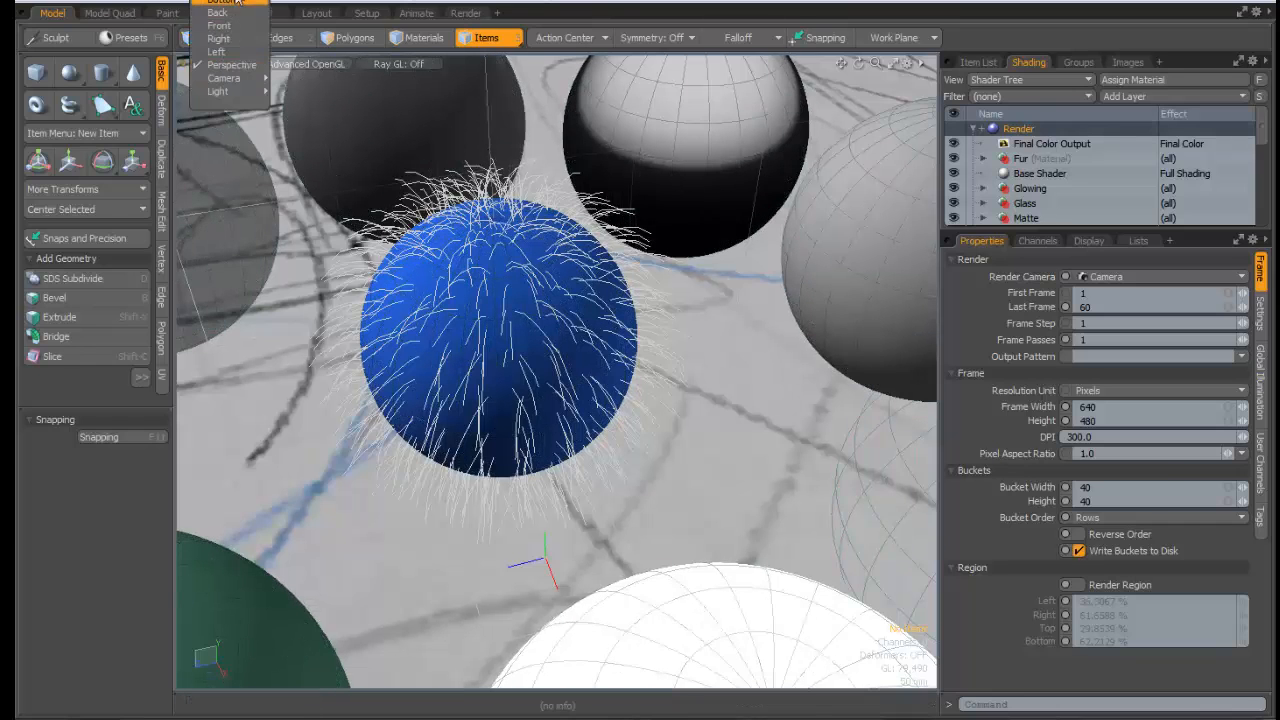
pyautogui.moveTo(240, 77)
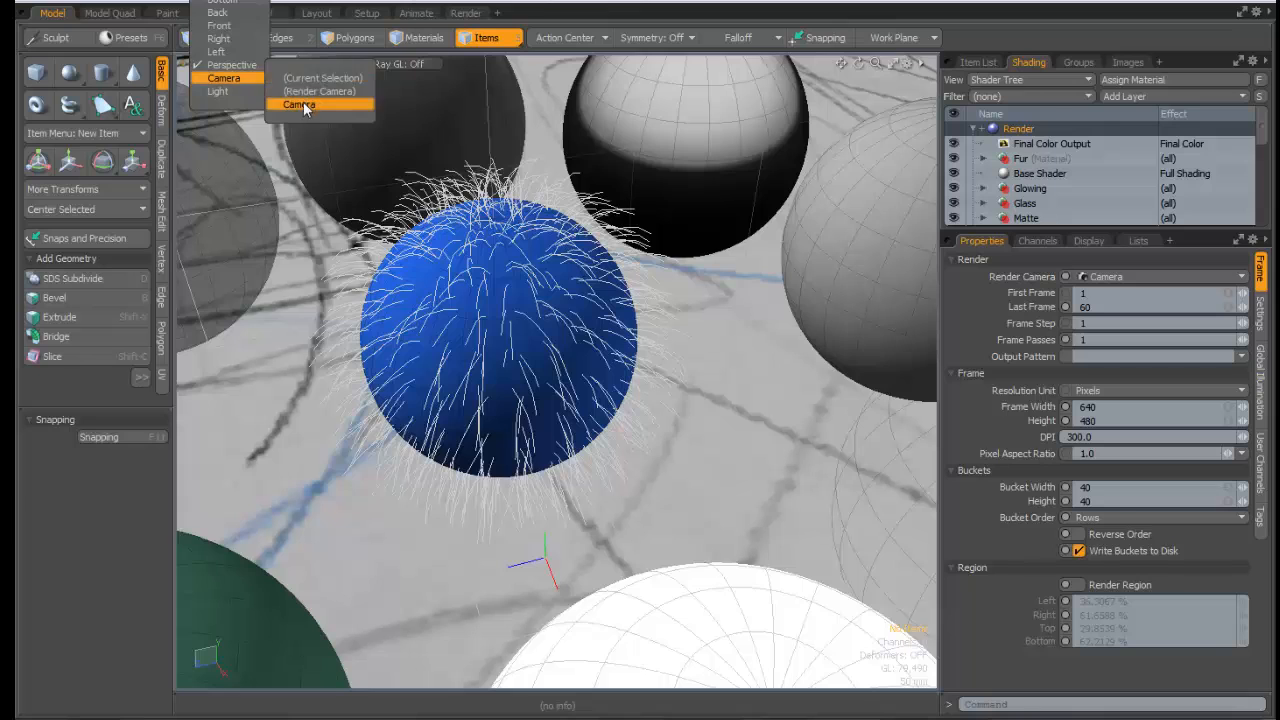
pyautogui.click(305, 94)
pyautogui.click(462, 12)
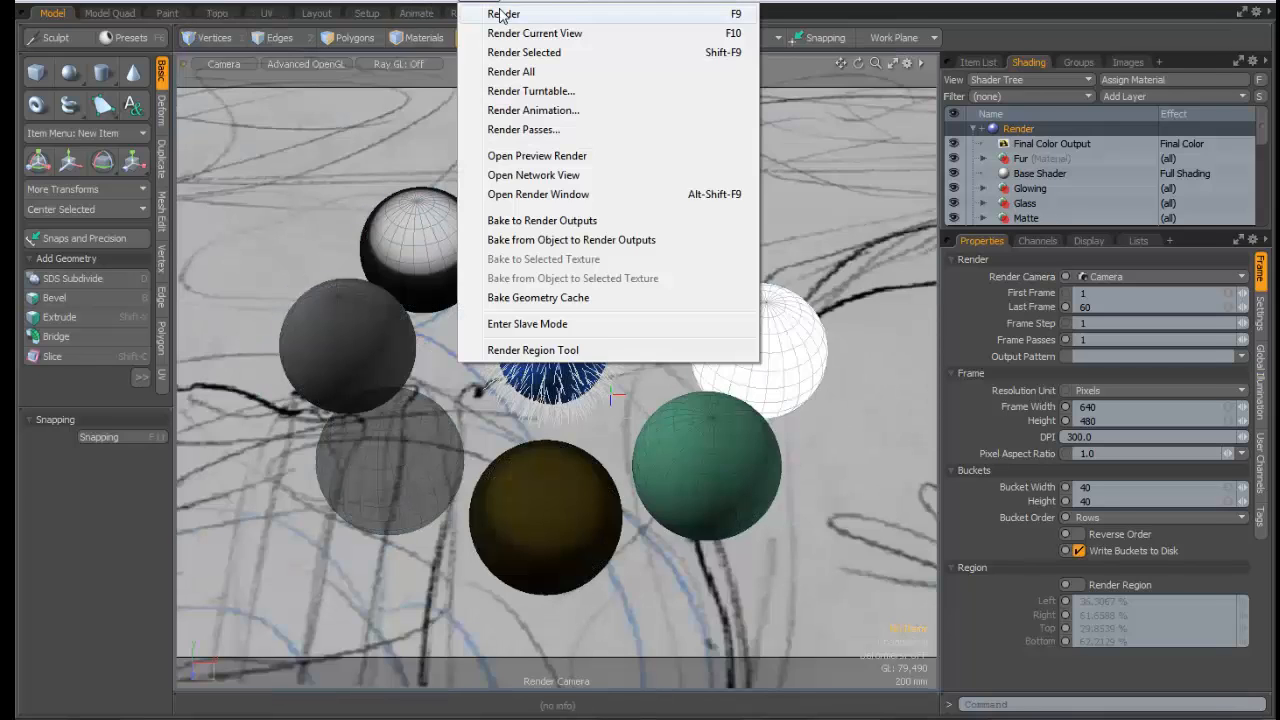
pyautogui.click(503, 12)
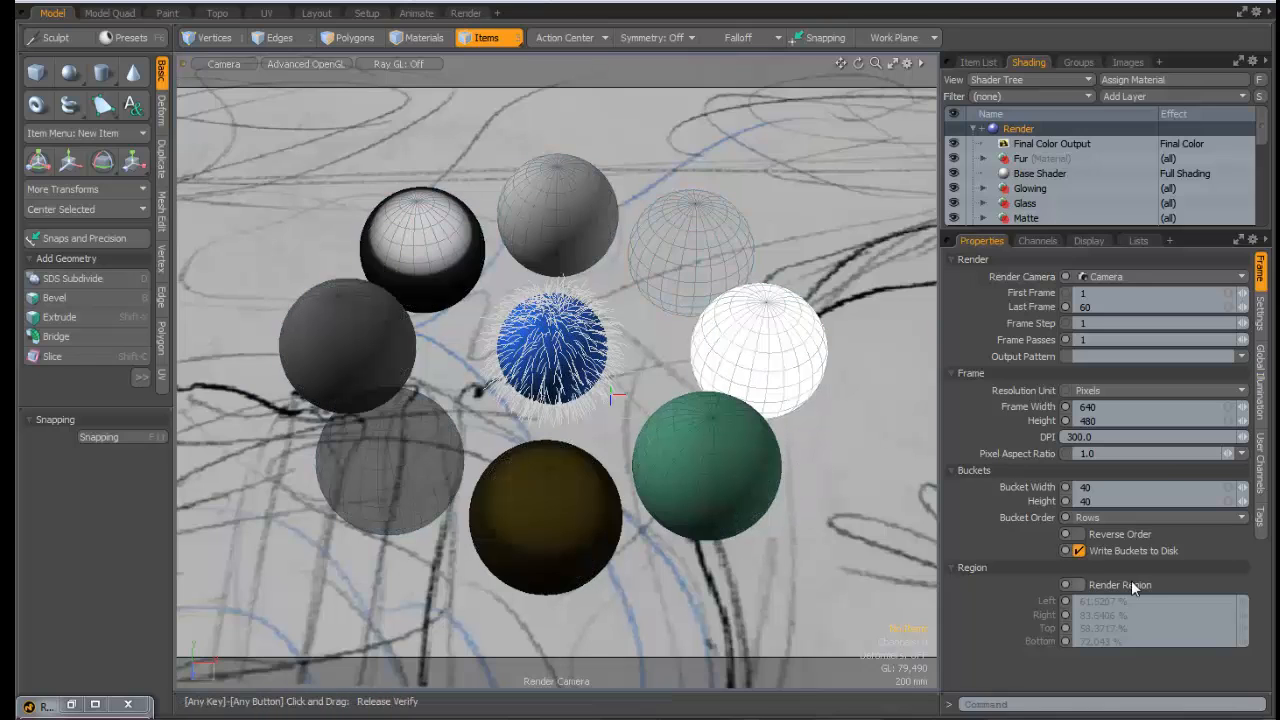
# Enable Render Region and draw it below the green sphere, spanning about 55–86% horizontally and 68–90% vertically
pyautogui.click(1086, 588)
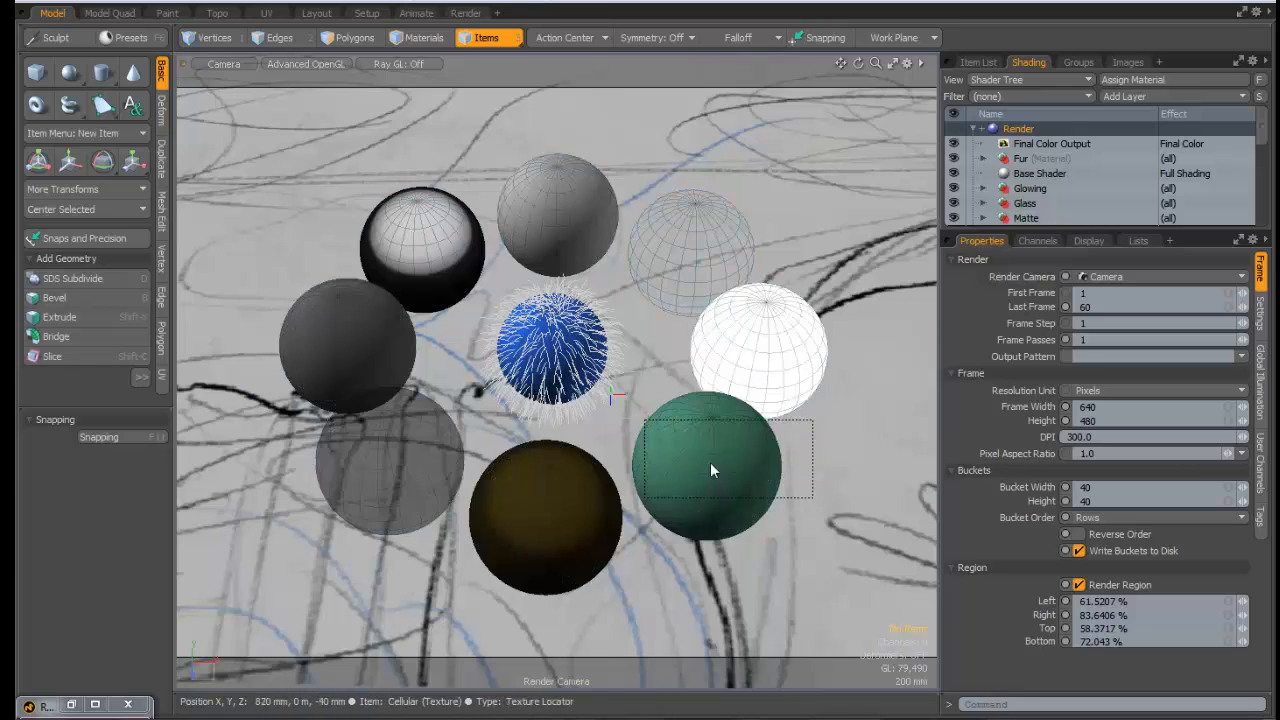
pyautogui.click(466, 13)
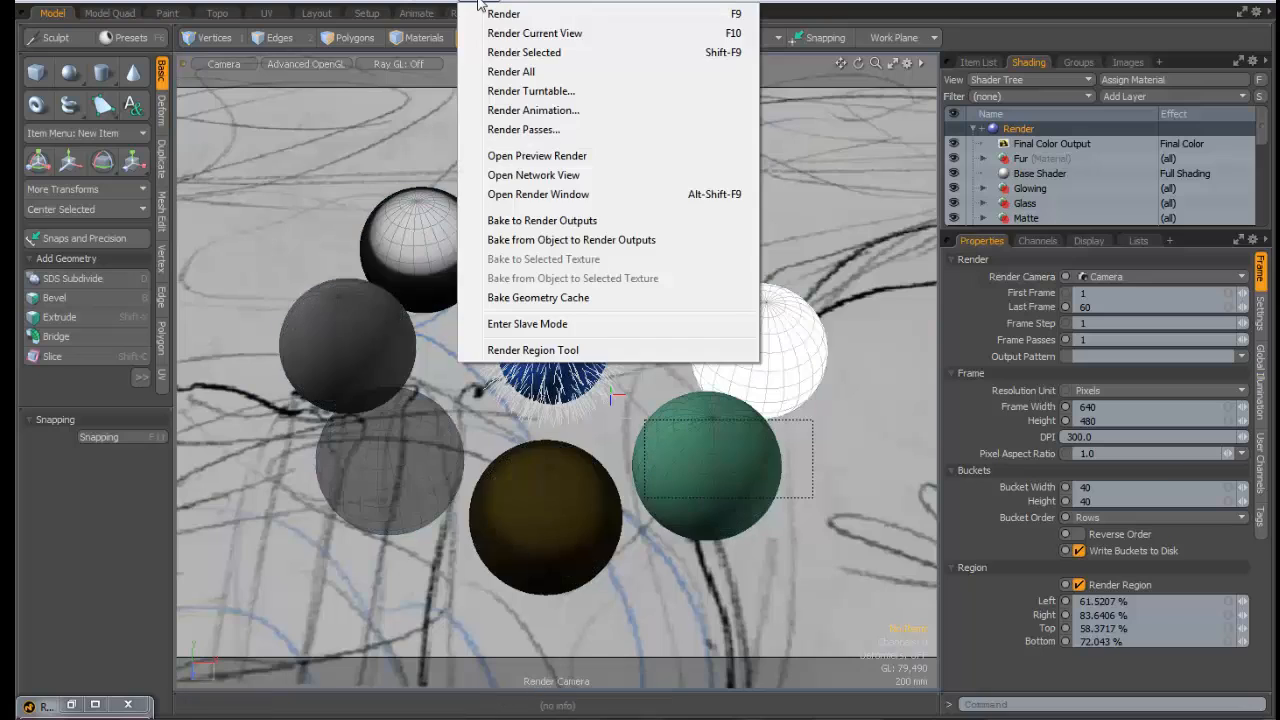
pyautogui.click(506, 351)
pyautogui.moveTo(825, 341); pyautogui.dragTo(613, 554)
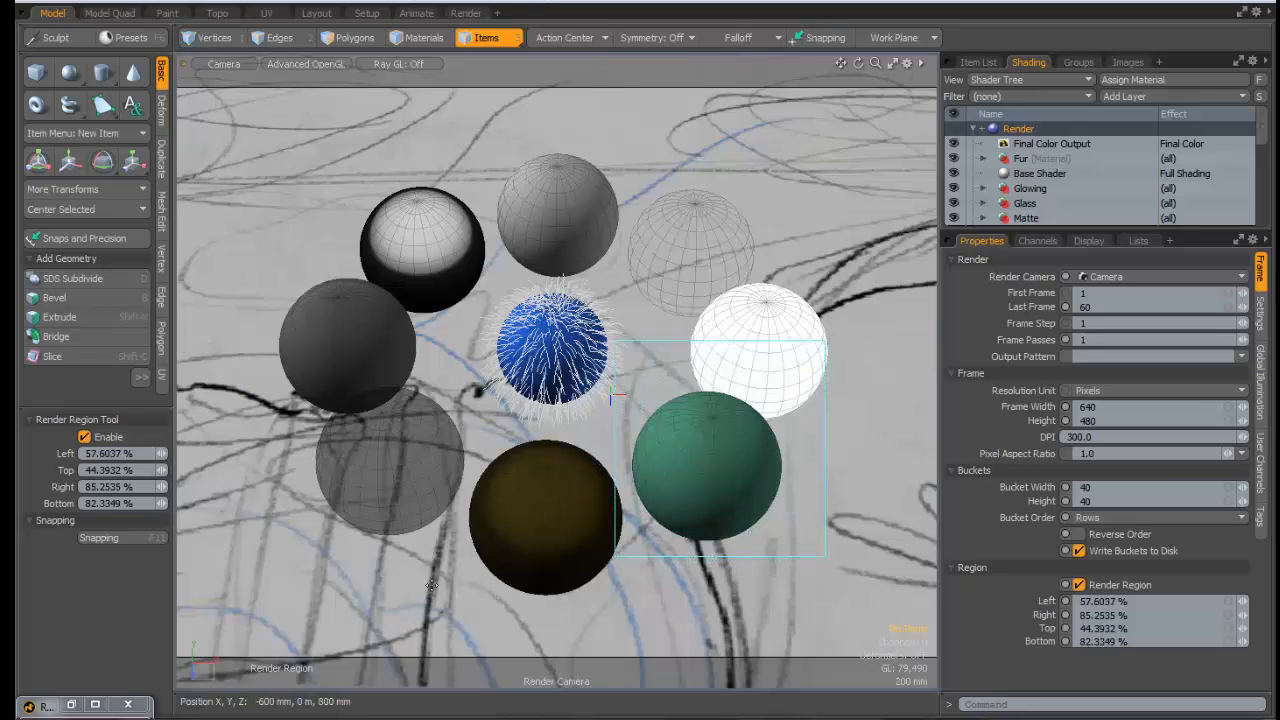
pyautogui.moveTo(432, 585); pyautogui.dragTo(737, 422)
pyautogui.moveTo(828, 474); pyautogui.dragTo(596, 599)
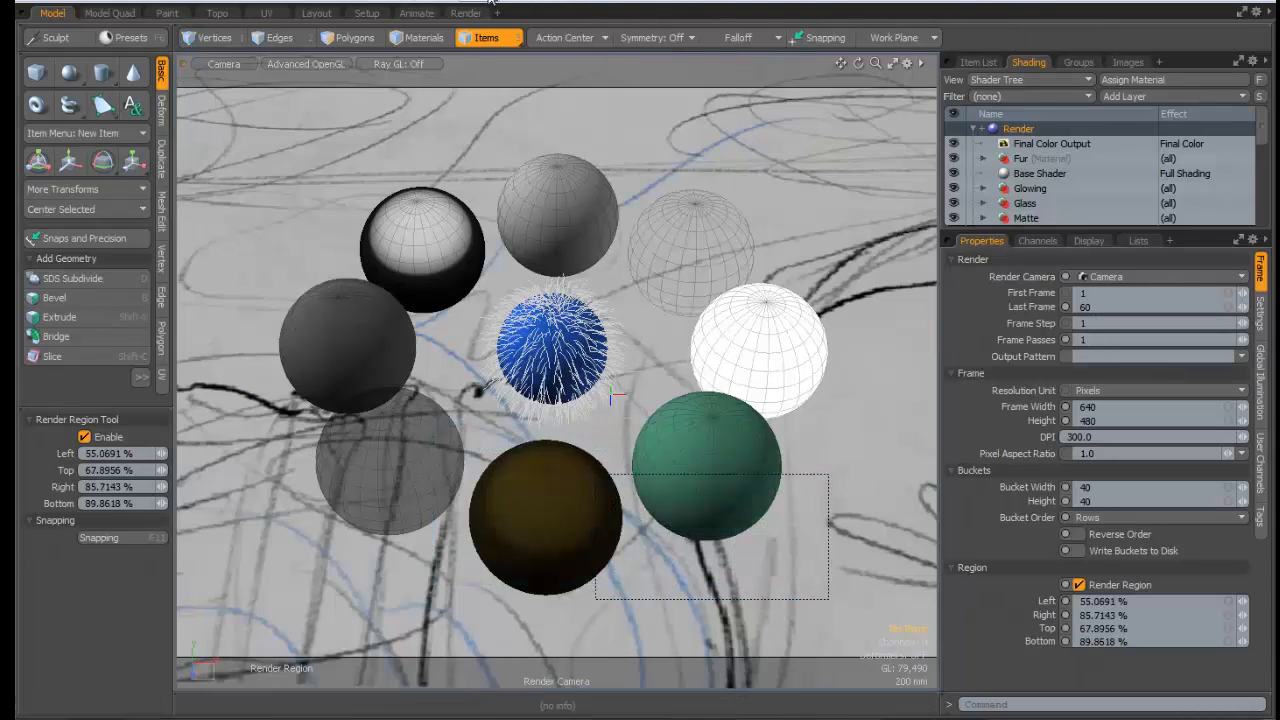
pyautogui.click(465, 12)
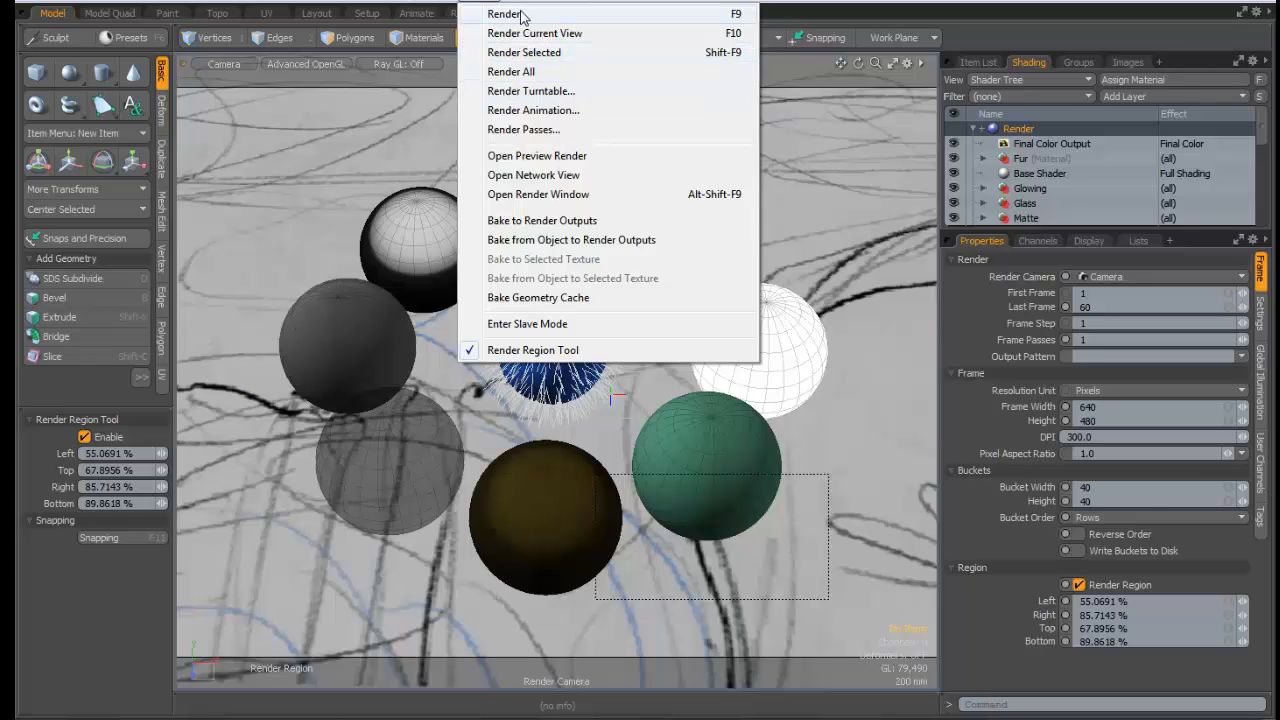
# Render just the marked region, check it in the F8 preview, then uncheck Render Region
pyautogui.click(505, 14)
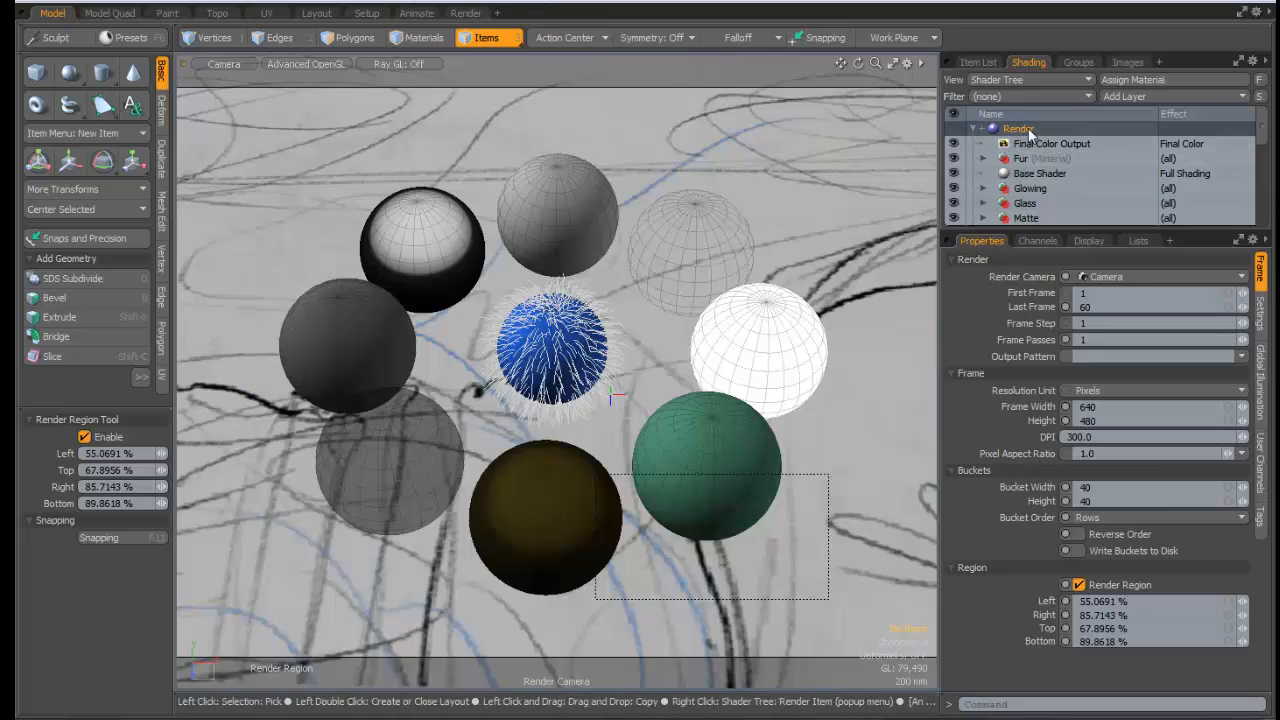
pyautogui.press('F8')
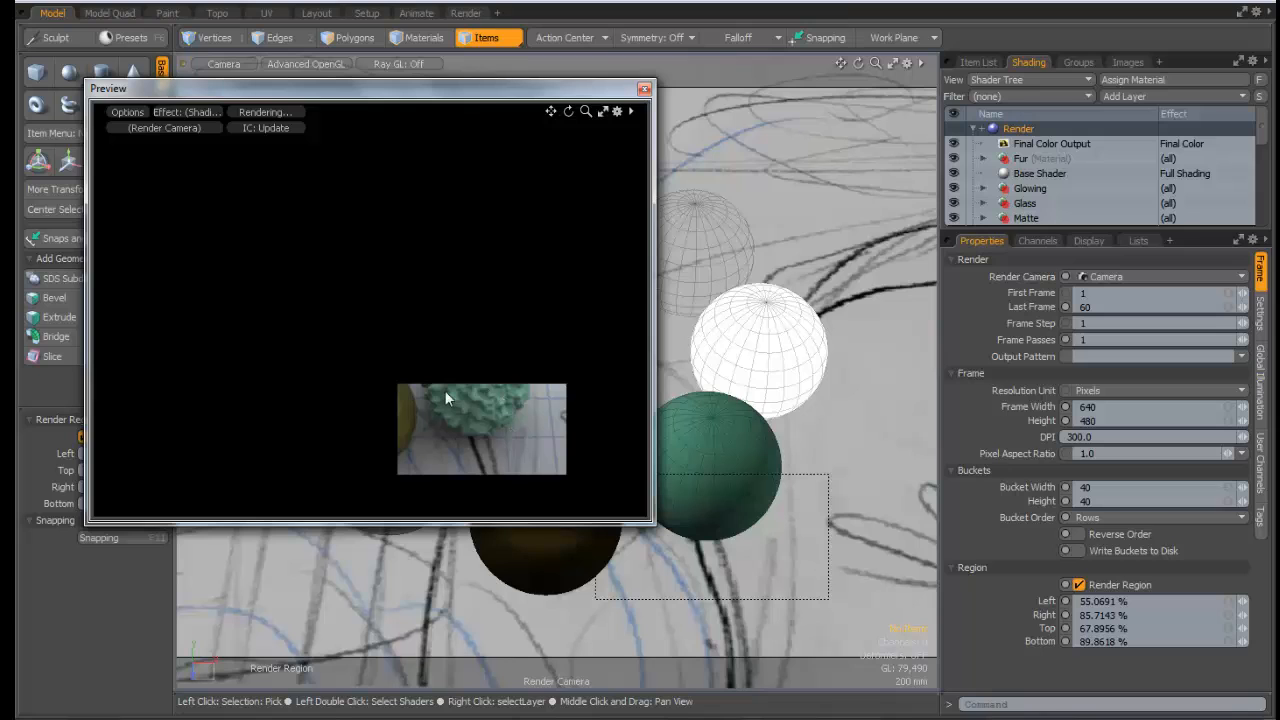
pyautogui.click(645, 90)
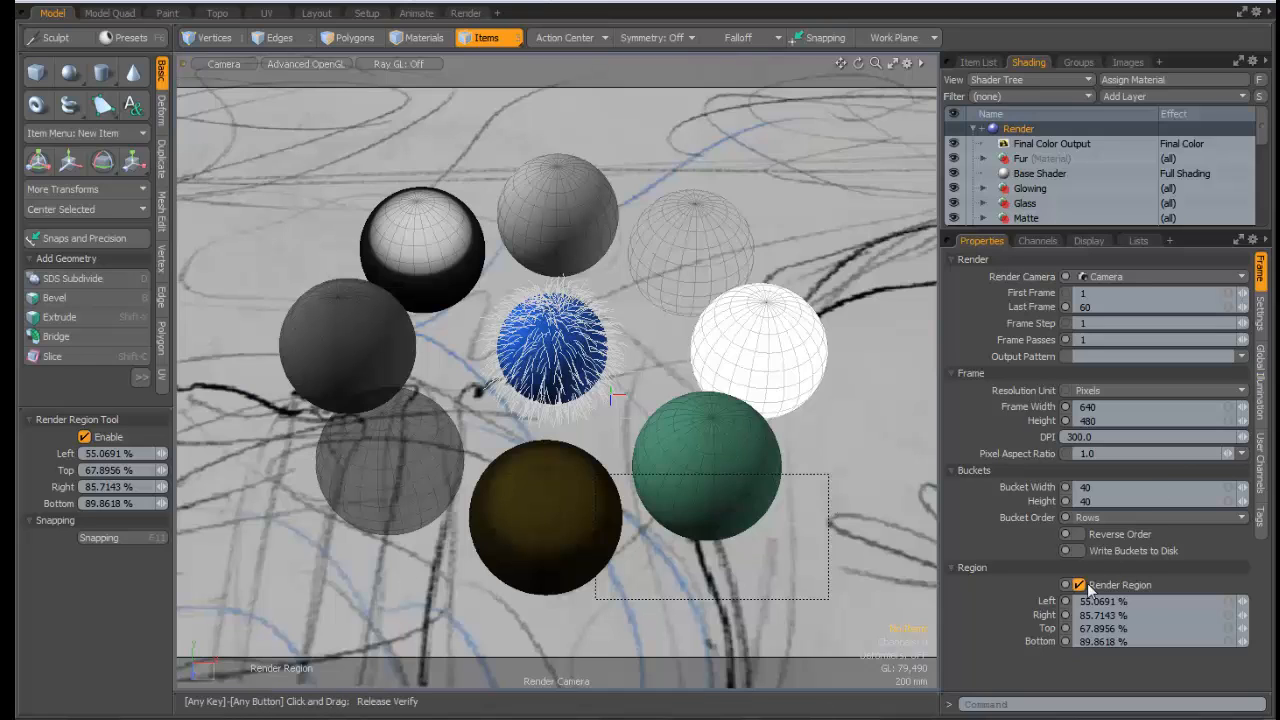
pyautogui.click(1080, 585)
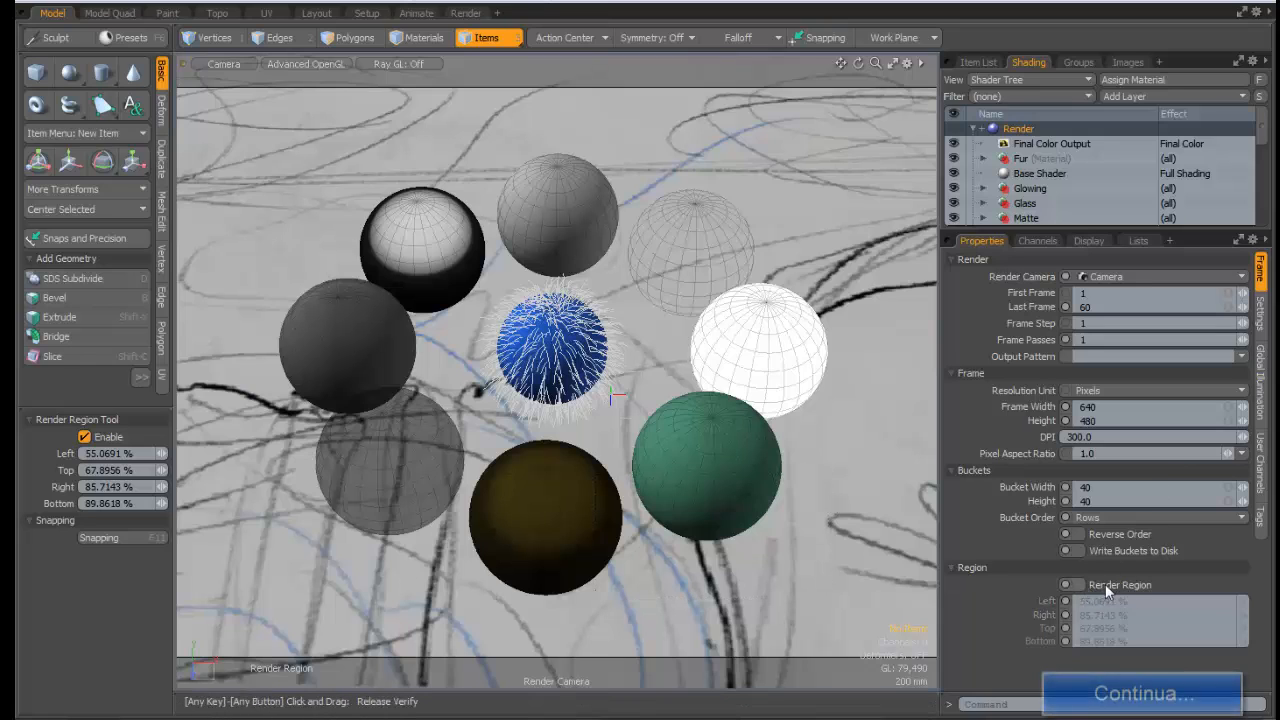